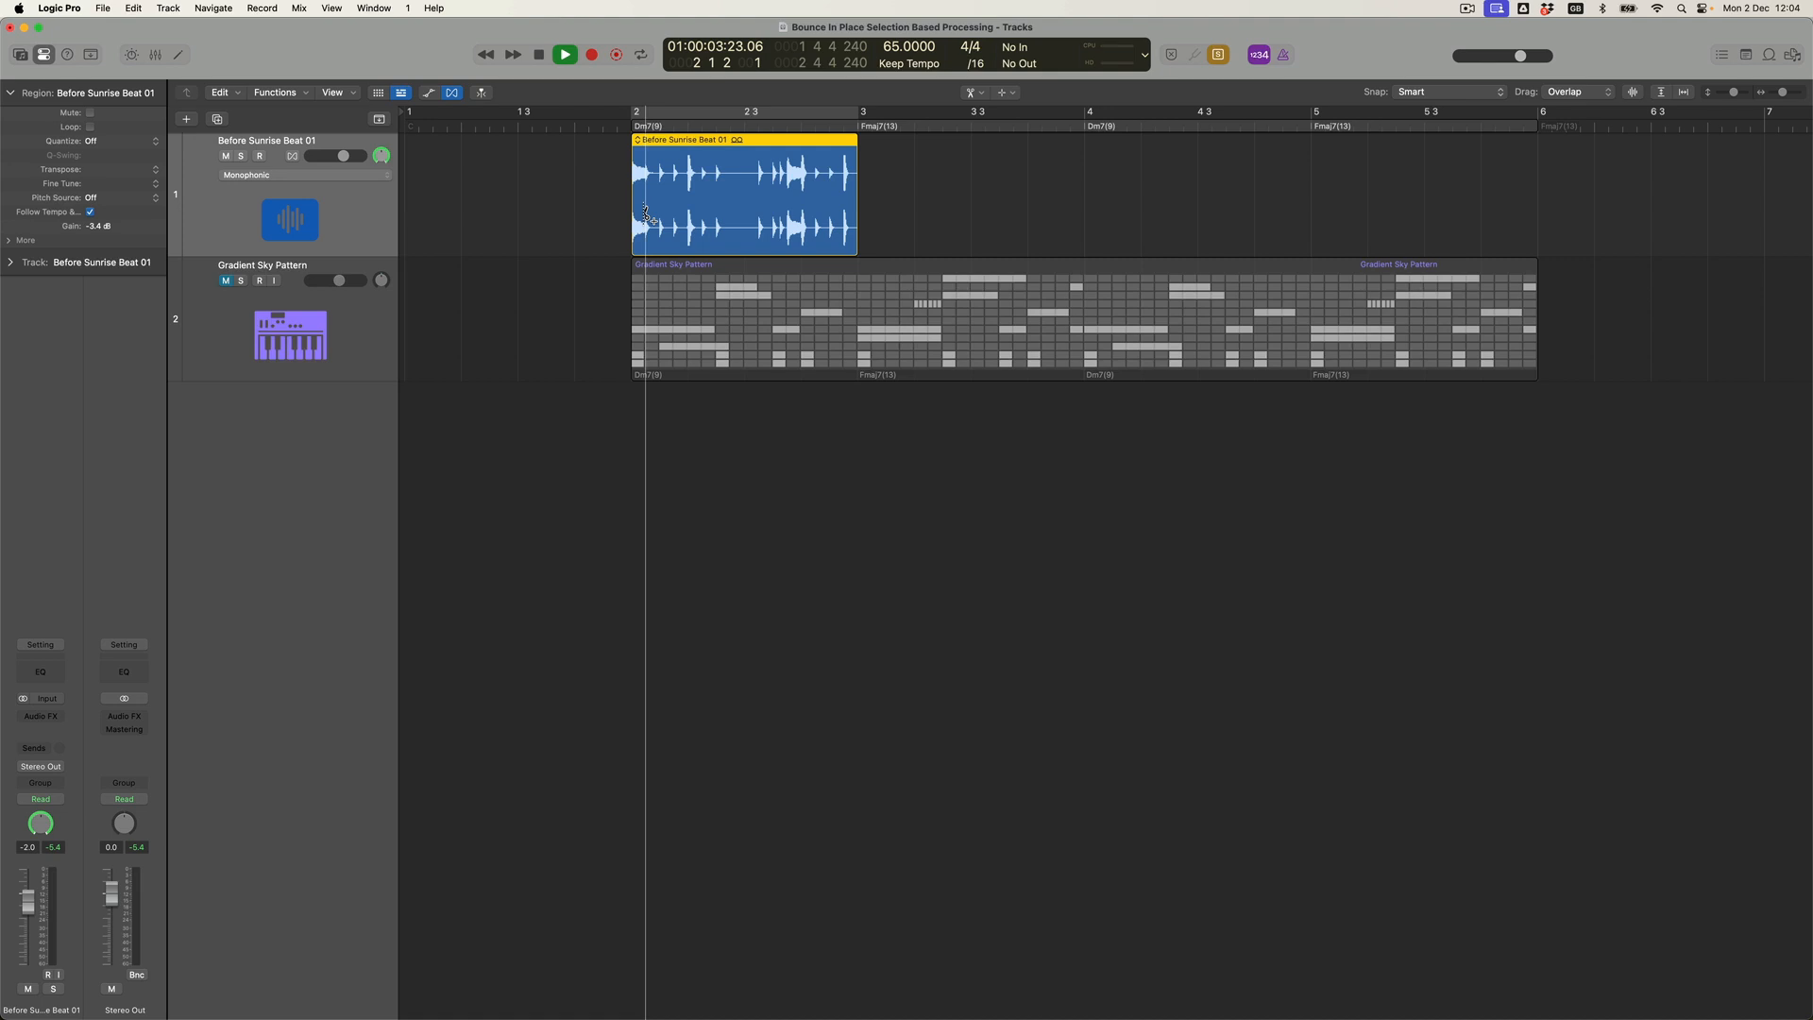
Slice the Before Sunrise Beat 01 region into 16 equal slices and select them all.
{"action": "left_click", "coordinate": [646, 214], "text": "alt"}
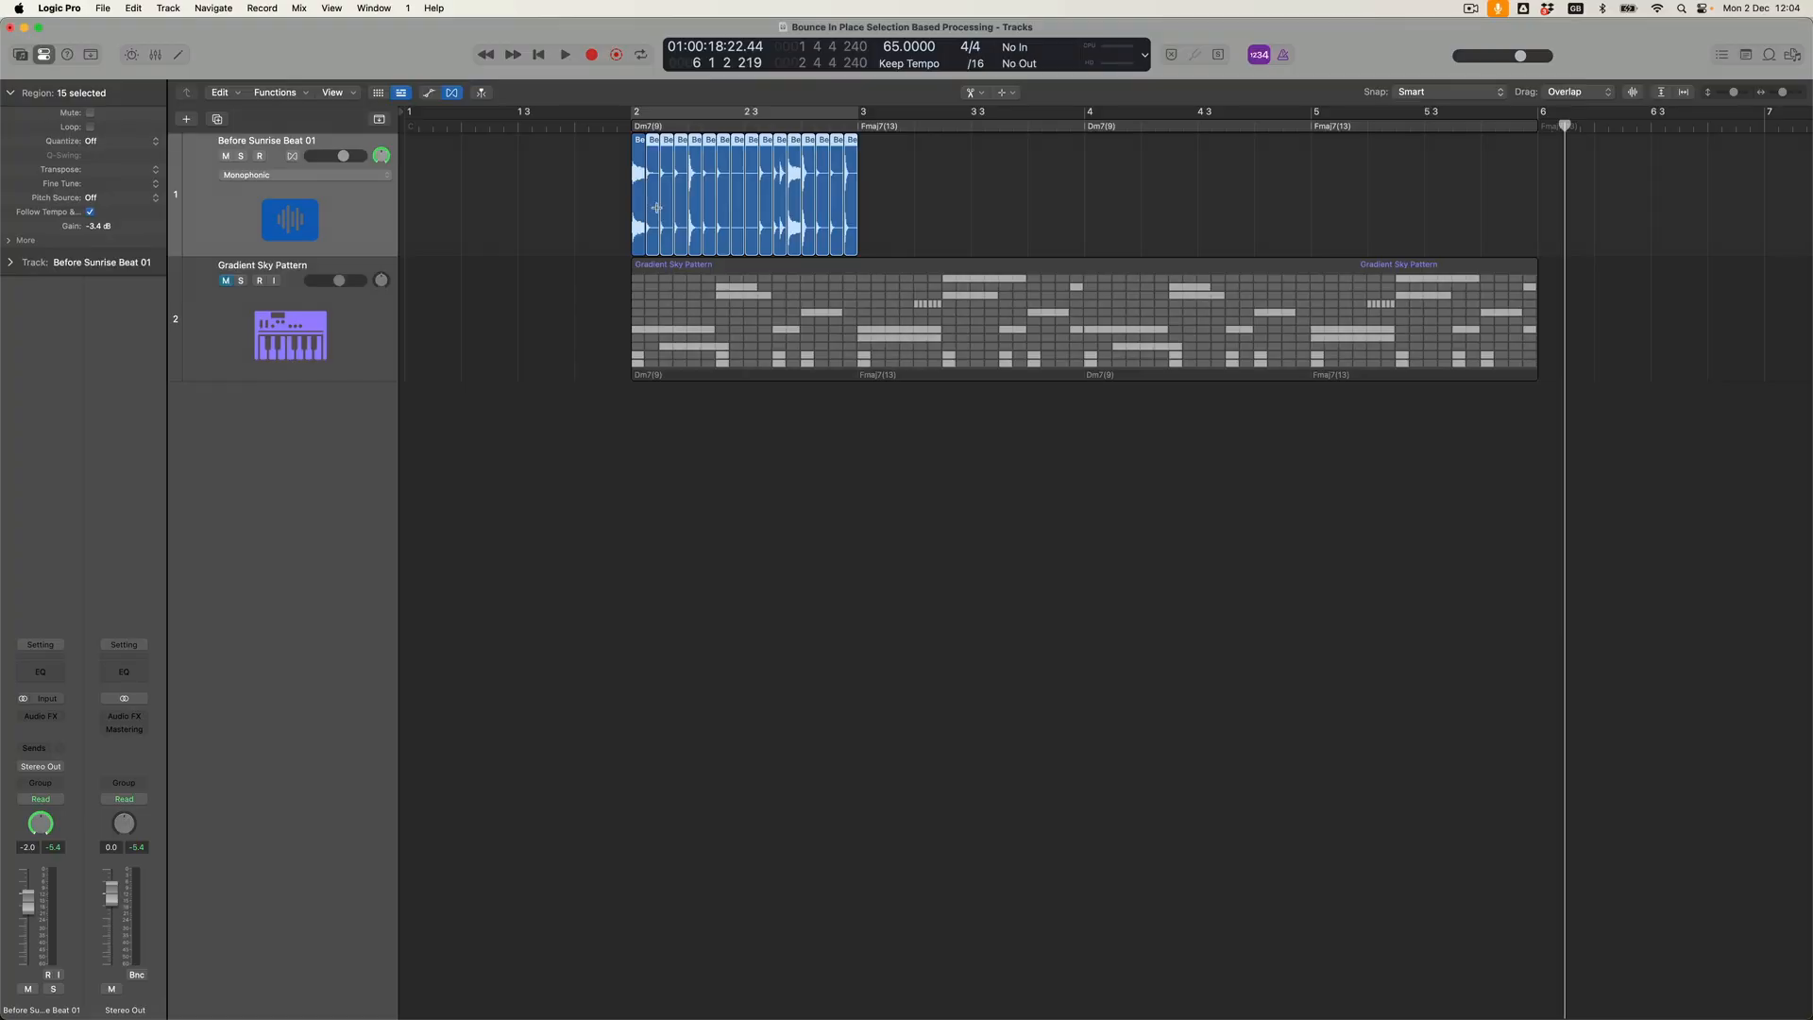
{"action": "scroll", "coordinate": [658, 212], "scroll_direction": "up", "scroll_amount": 3}
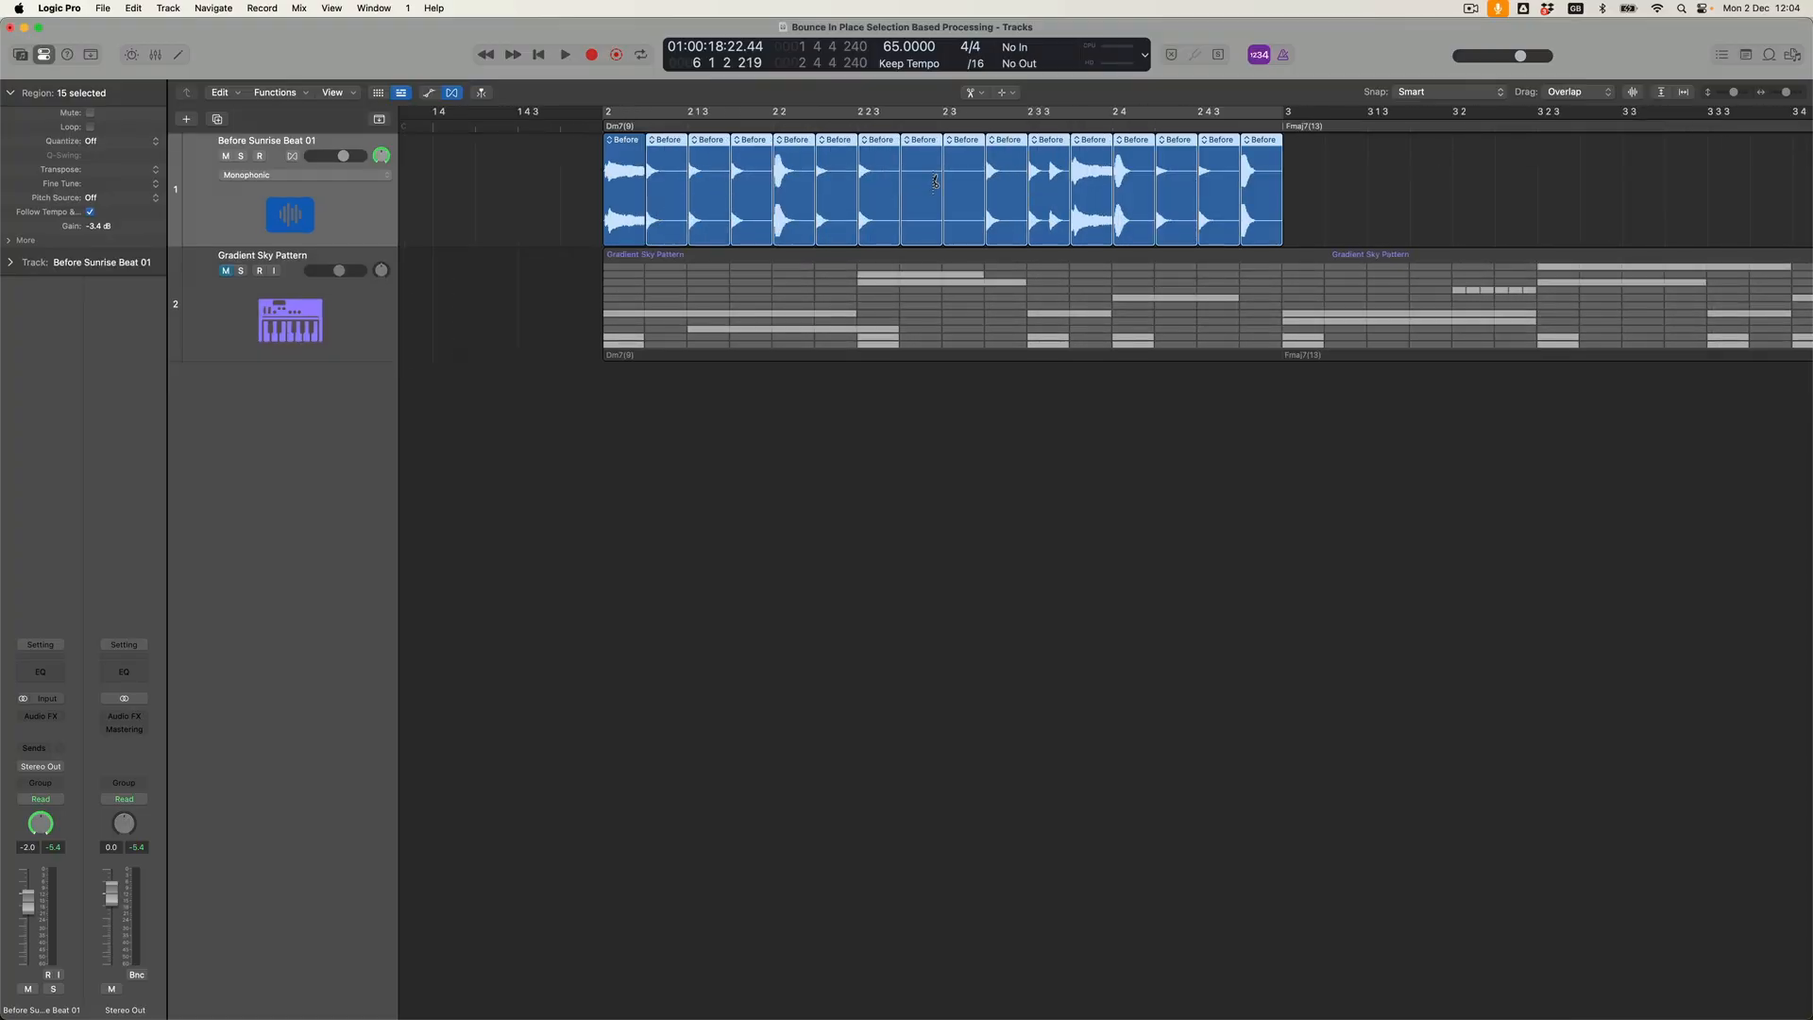
{"action": "key", "text": "t"}
{"action": "key", "text": "t"}
{"action": "left_click_drag", "start_coordinate": [1443, 200], "coordinate": [604, 177]}
Bounce the selected slices in place to a new track as One File per Track, with the source muted.
{"action": "right_click", "coordinate": [631, 145]}
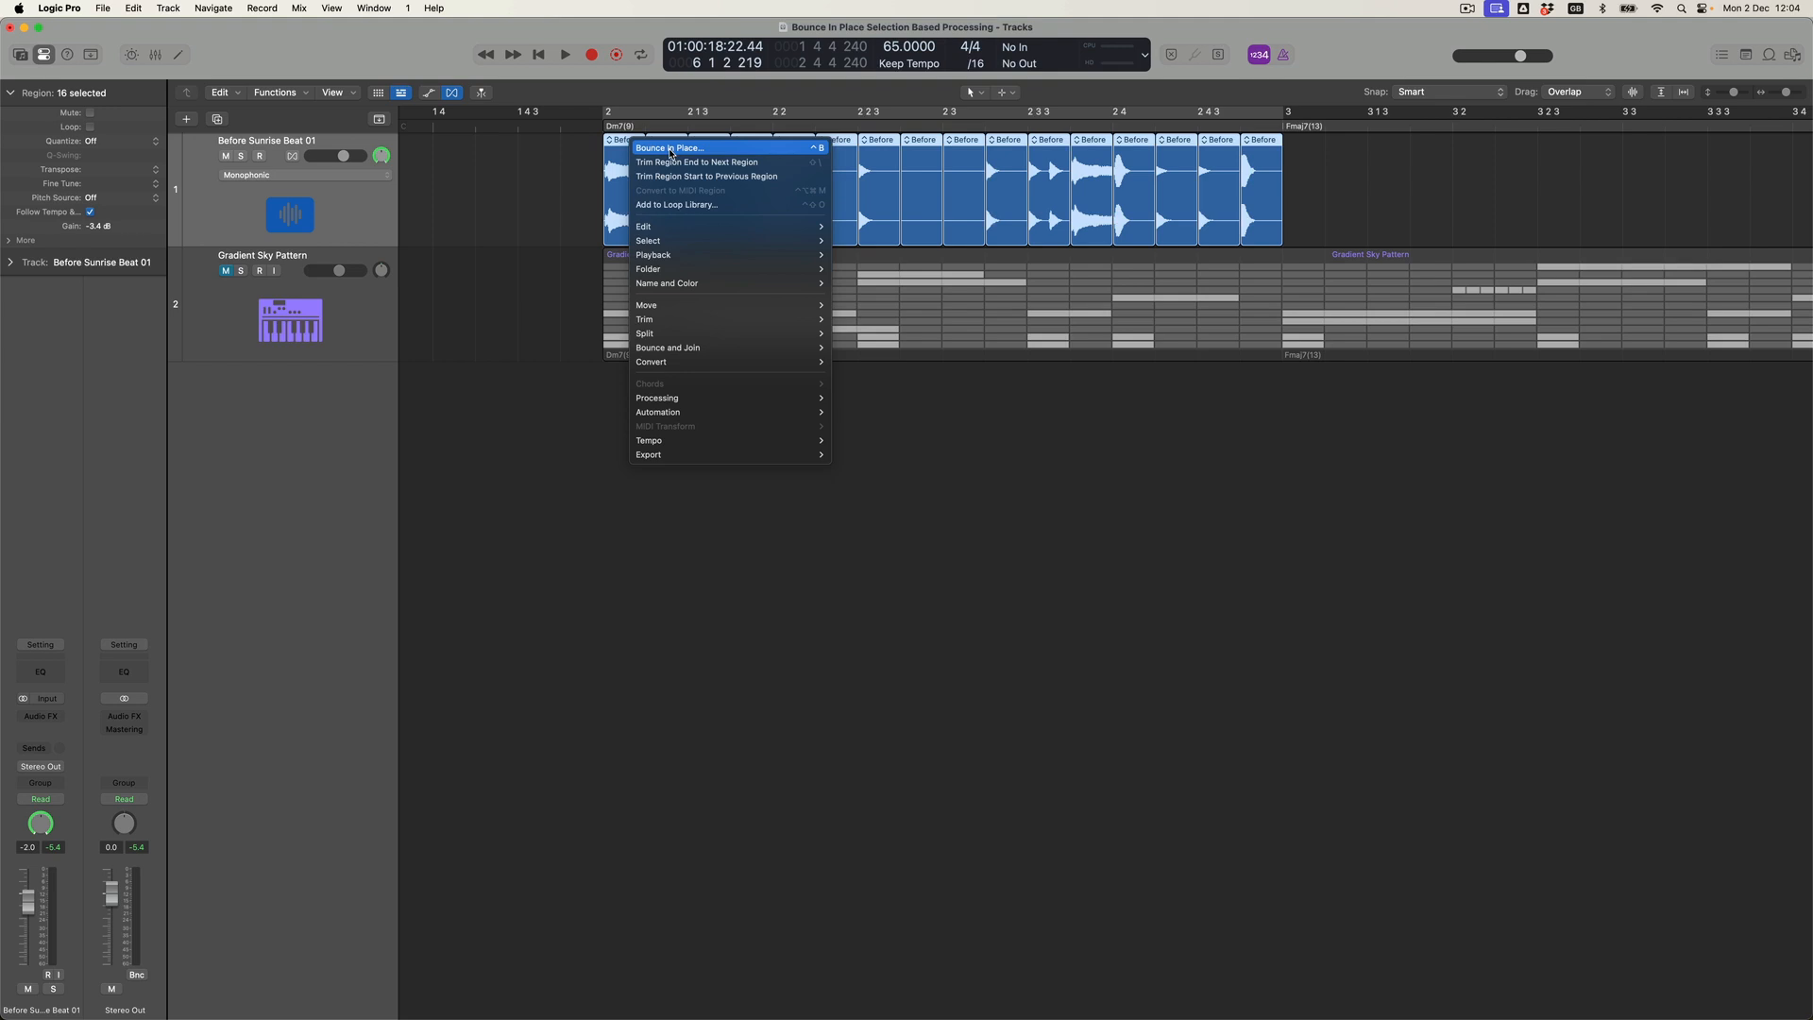
{"action": "left_click", "coordinate": [671, 149]}
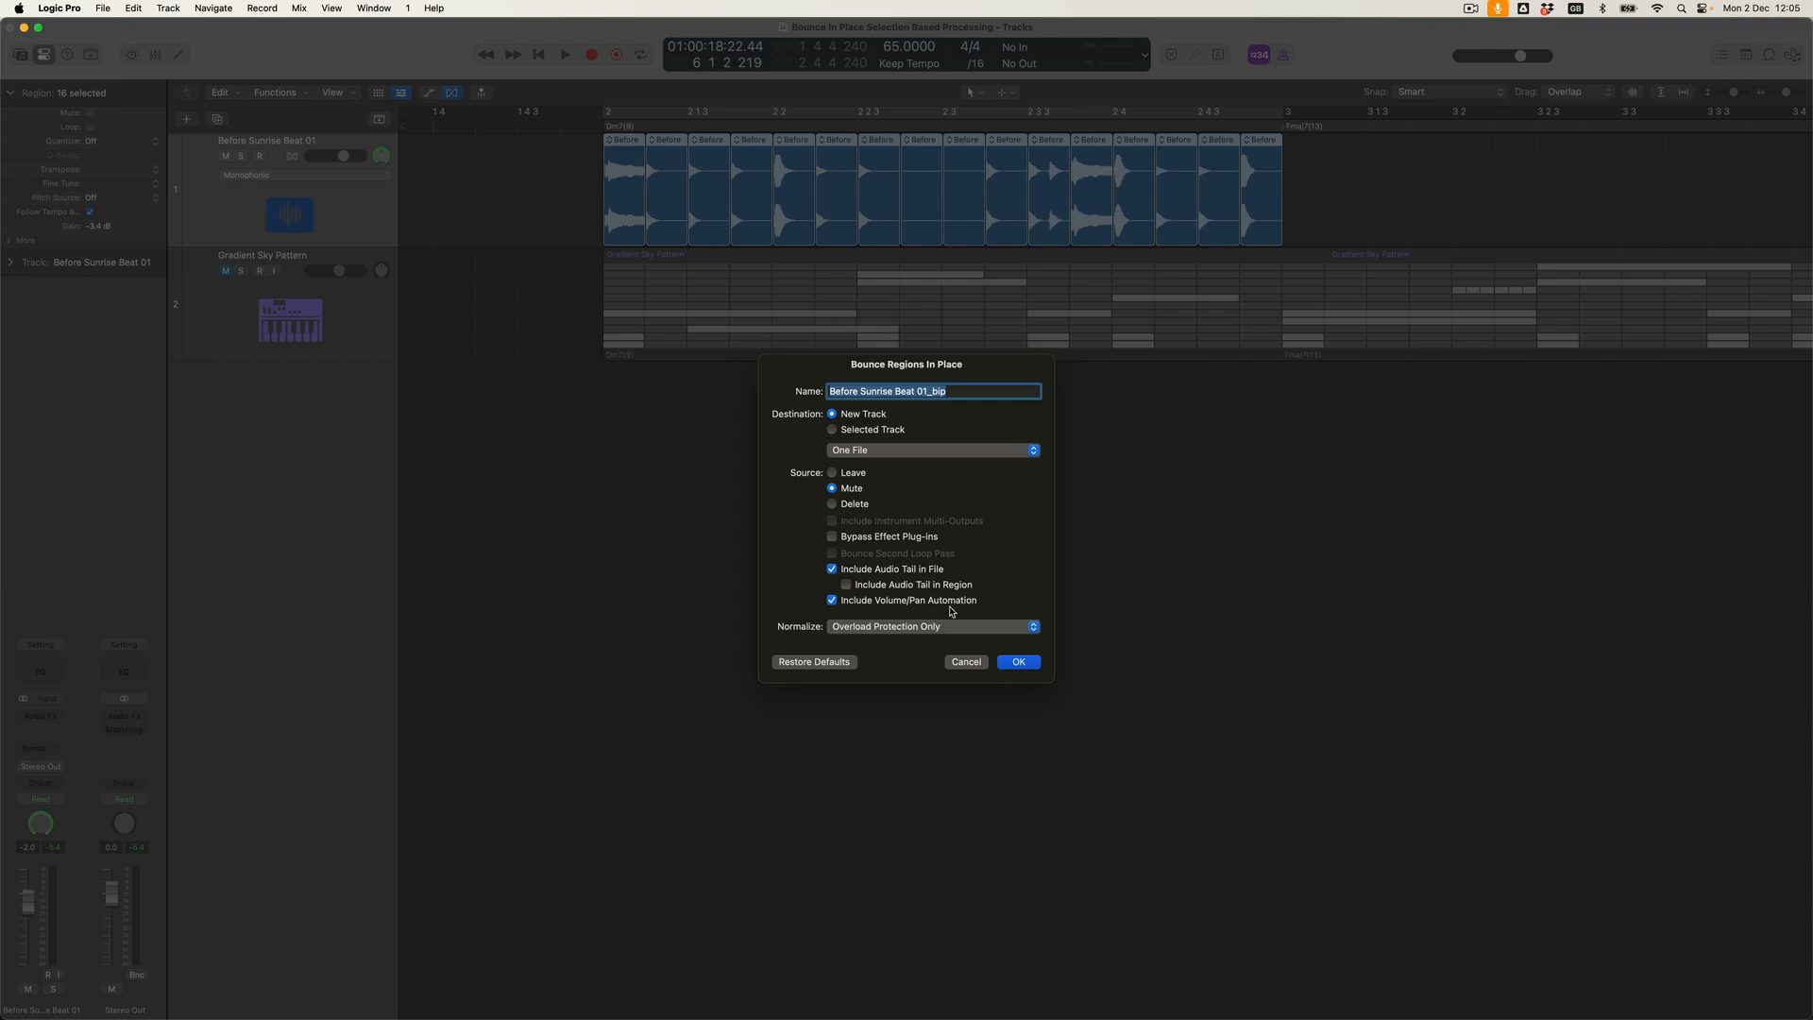
{"action": "left_click", "coordinate": [831, 537]}
{"action": "left_click", "coordinate": [834, 504]}
{"action": "left_click", "coordinate": [896, 452]}
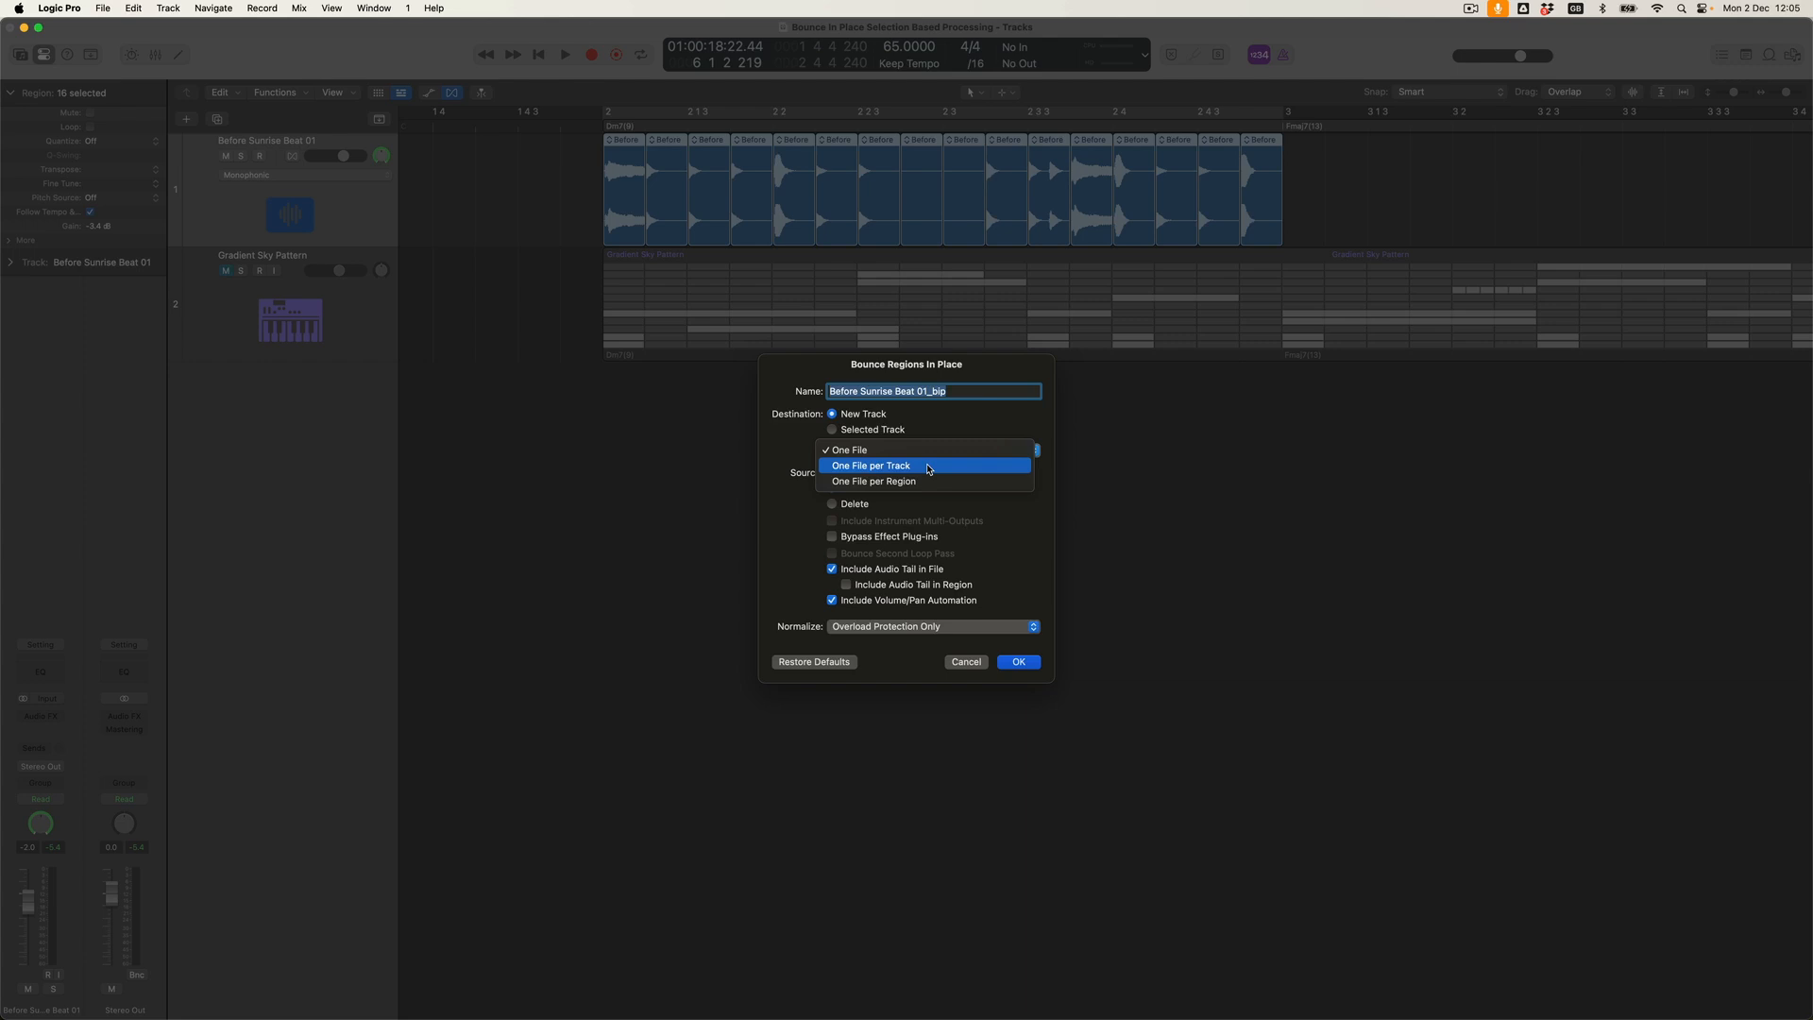
{"action": "left_click", "coordinate": [928, 467]}
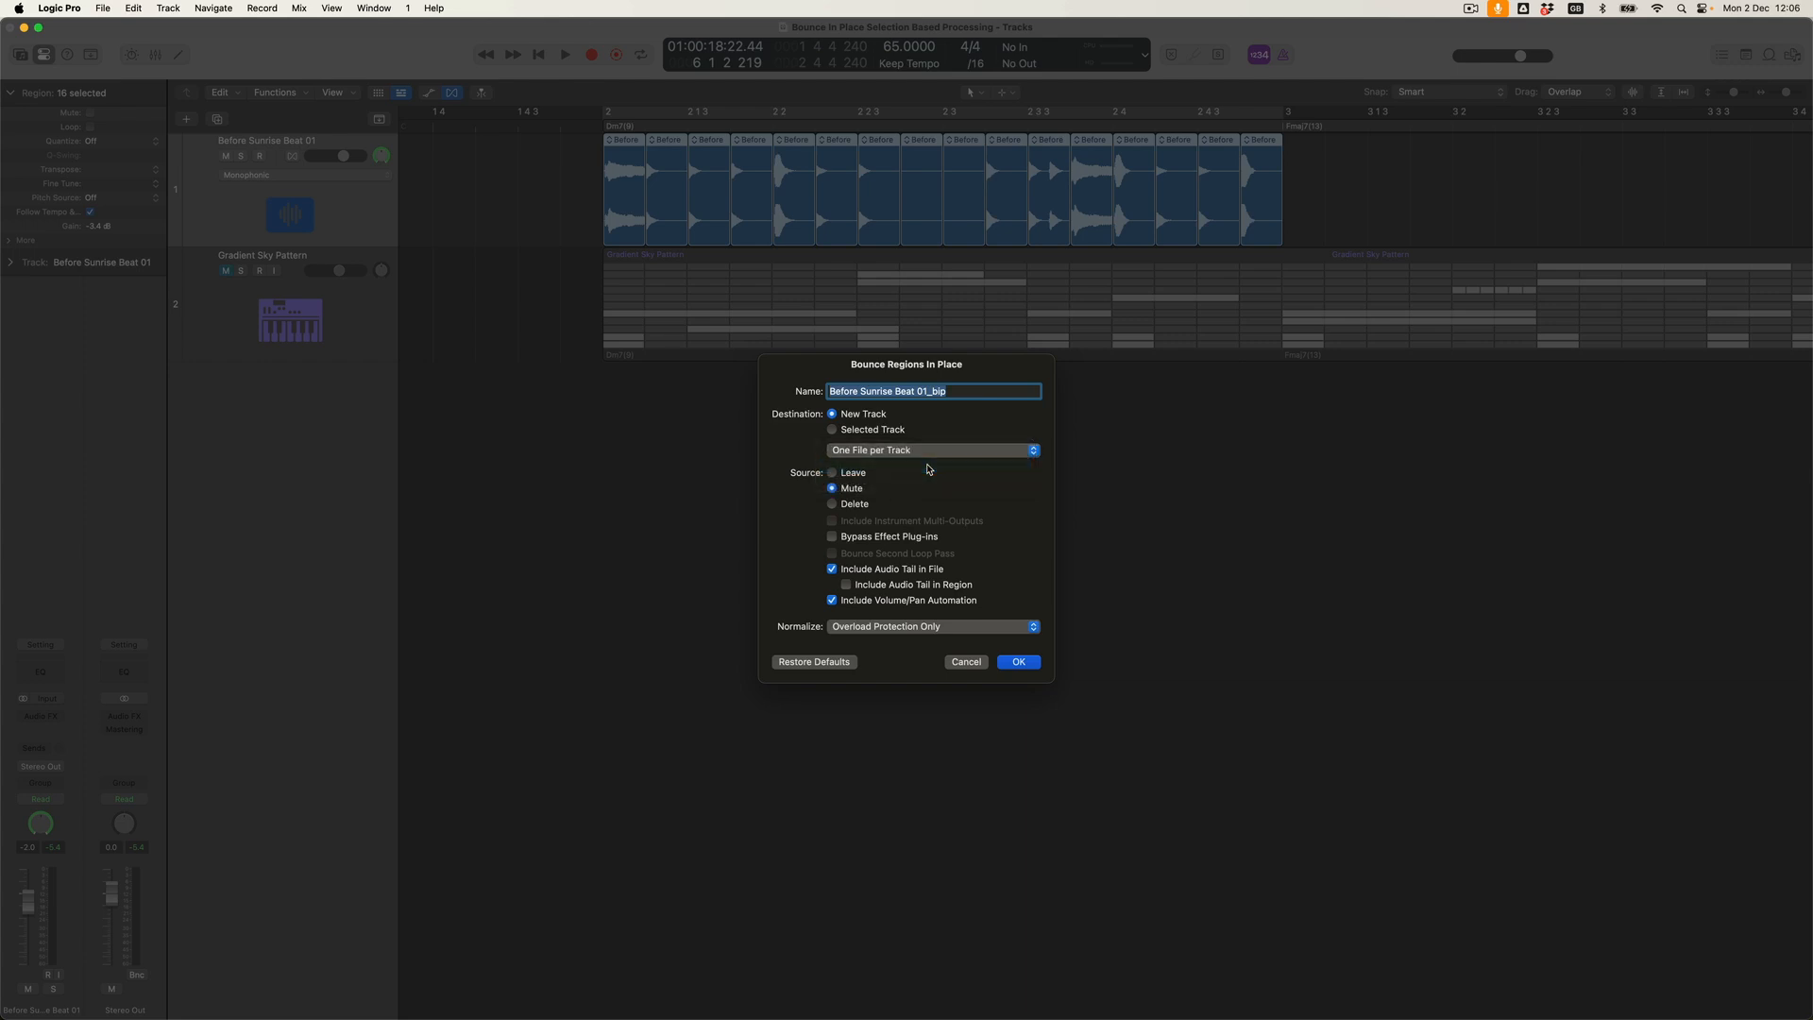
{"action": "key", "text": "Return"}
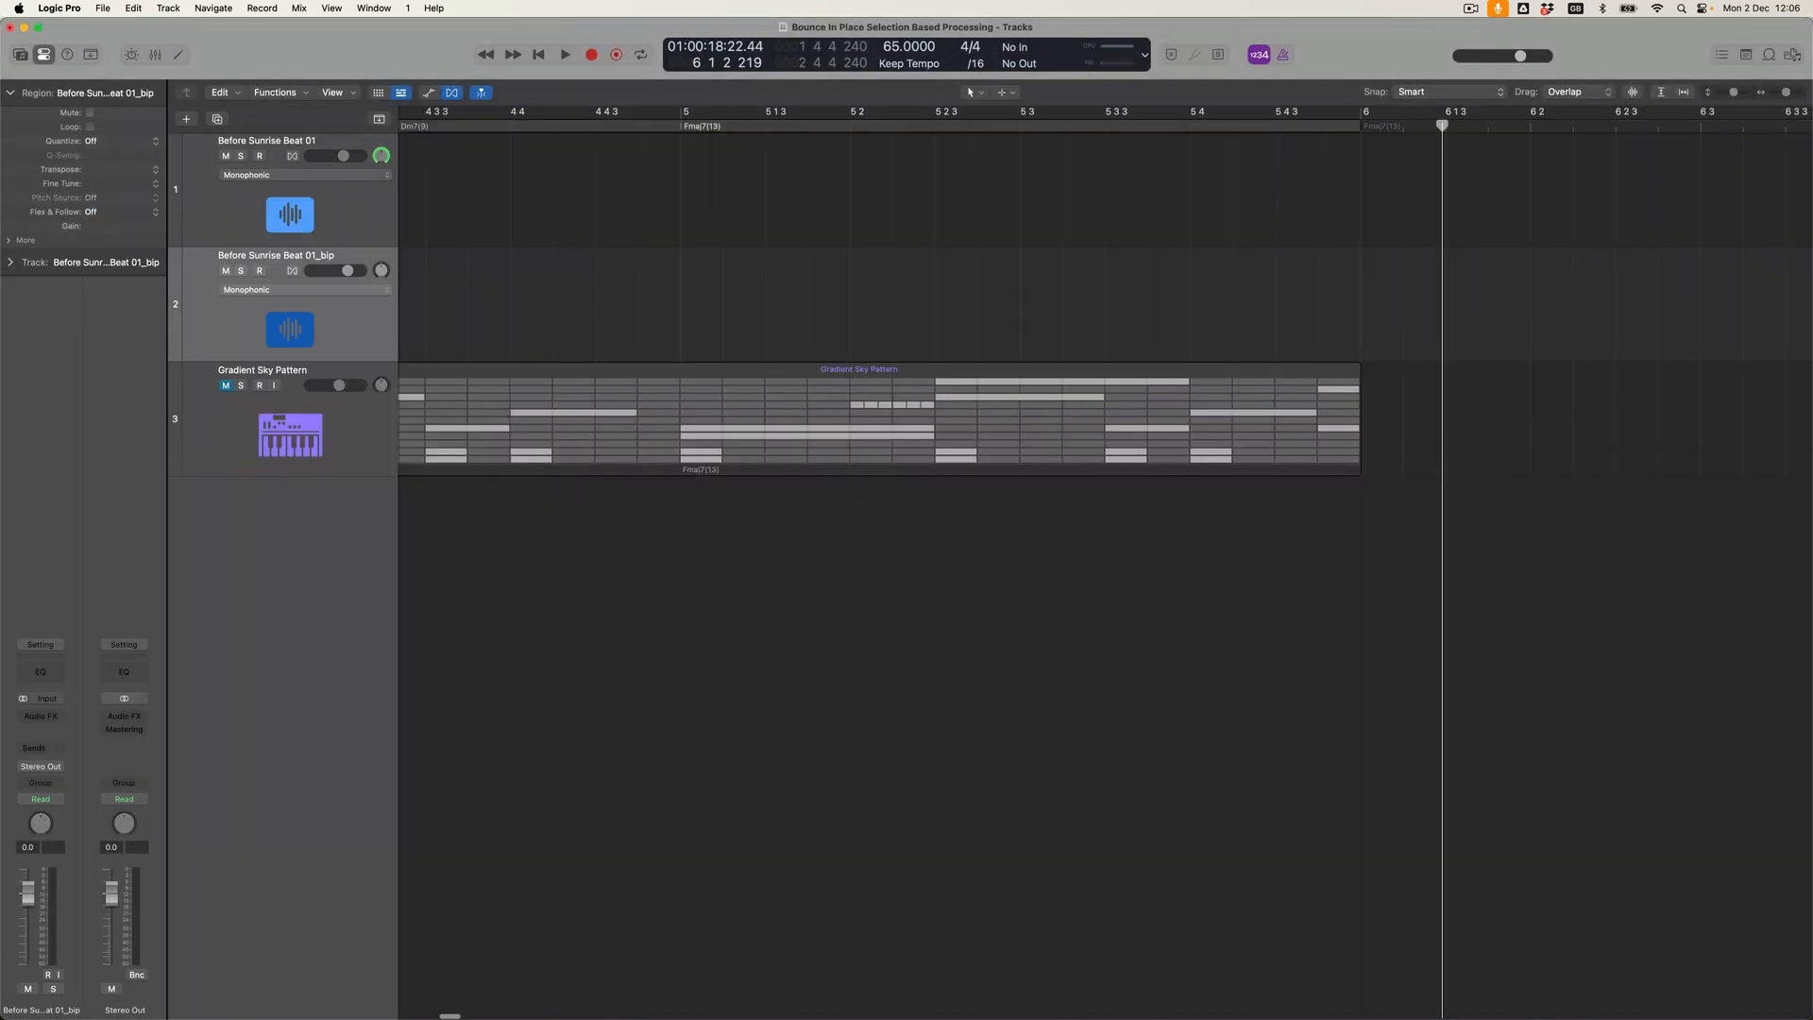
Compare the bounced track's region and channel settings with the original sliced track, and undo the bounce.
{"action": "key", "text": "Return"}
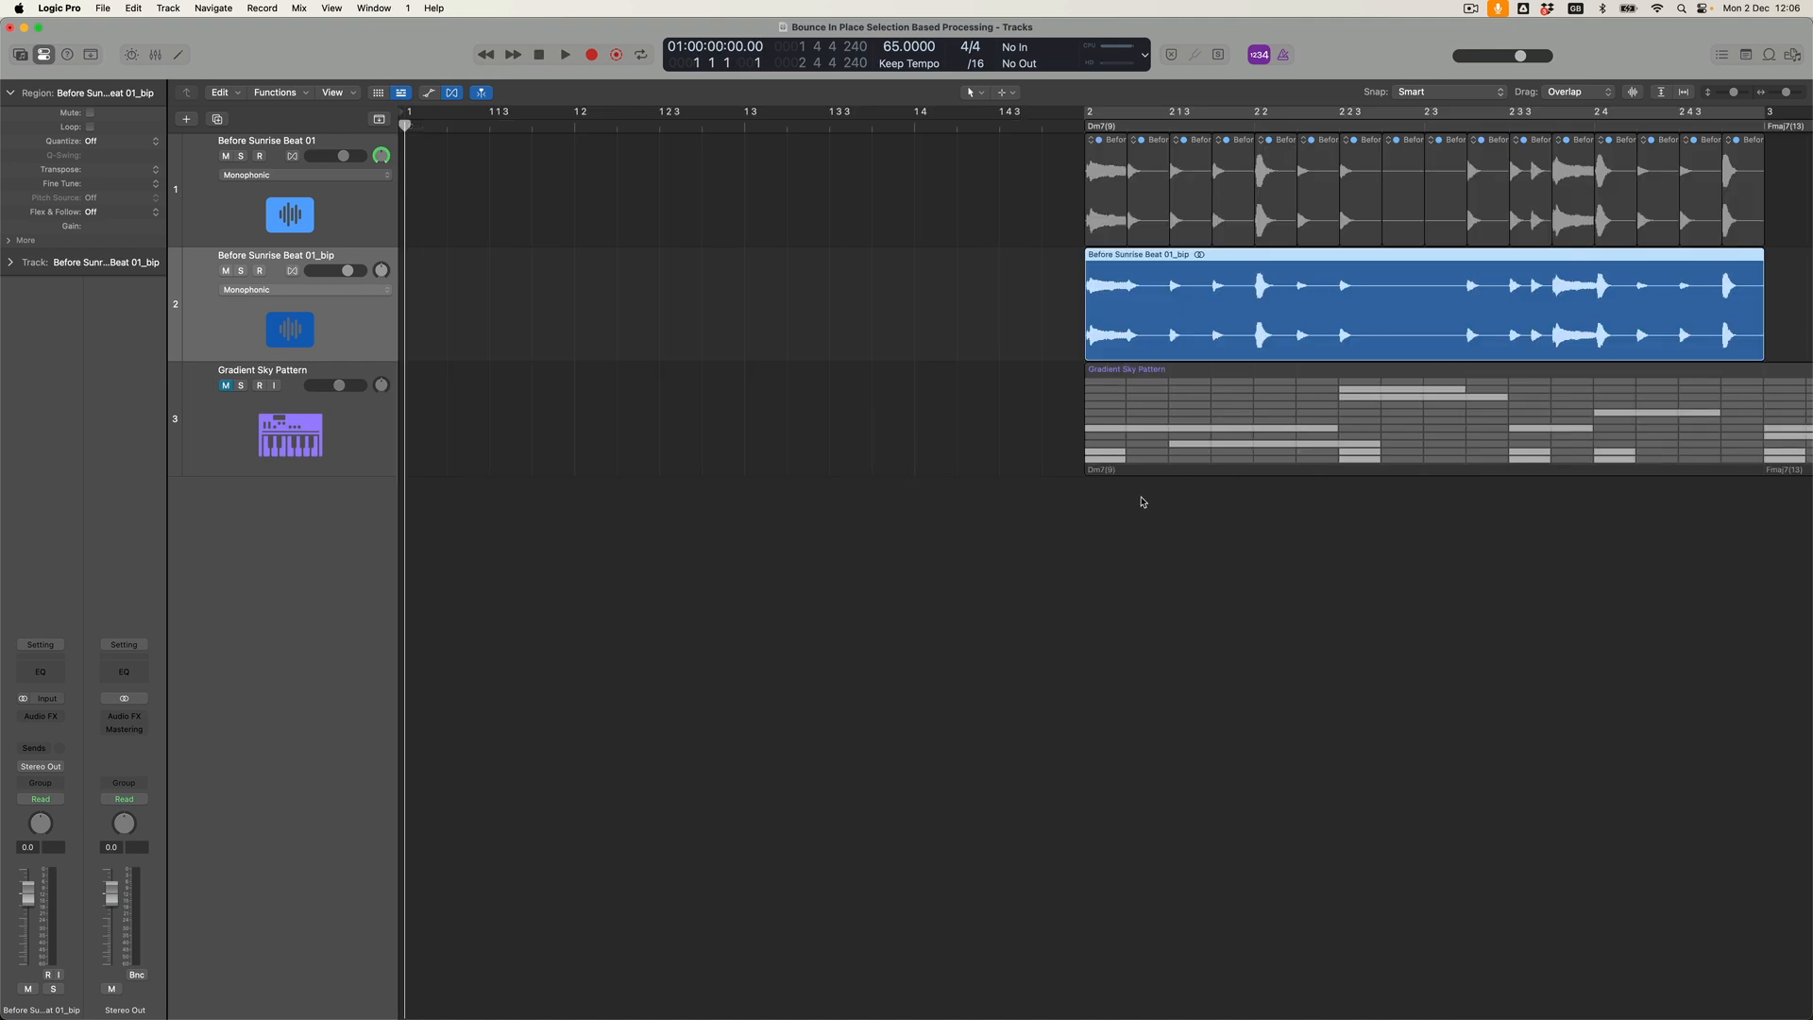
{"action": "scroll", "coordinate": [1143, 502], "scroll_direction": "right", "scroll_amount": 3}
{"action": "left_click_drag", "start_coordinate": [808, 192], "coordinate": [1624, 196]}
{"action": "left_click_drag", "start_coordinate": [1647, 303], "coordinate": [728, 321]}
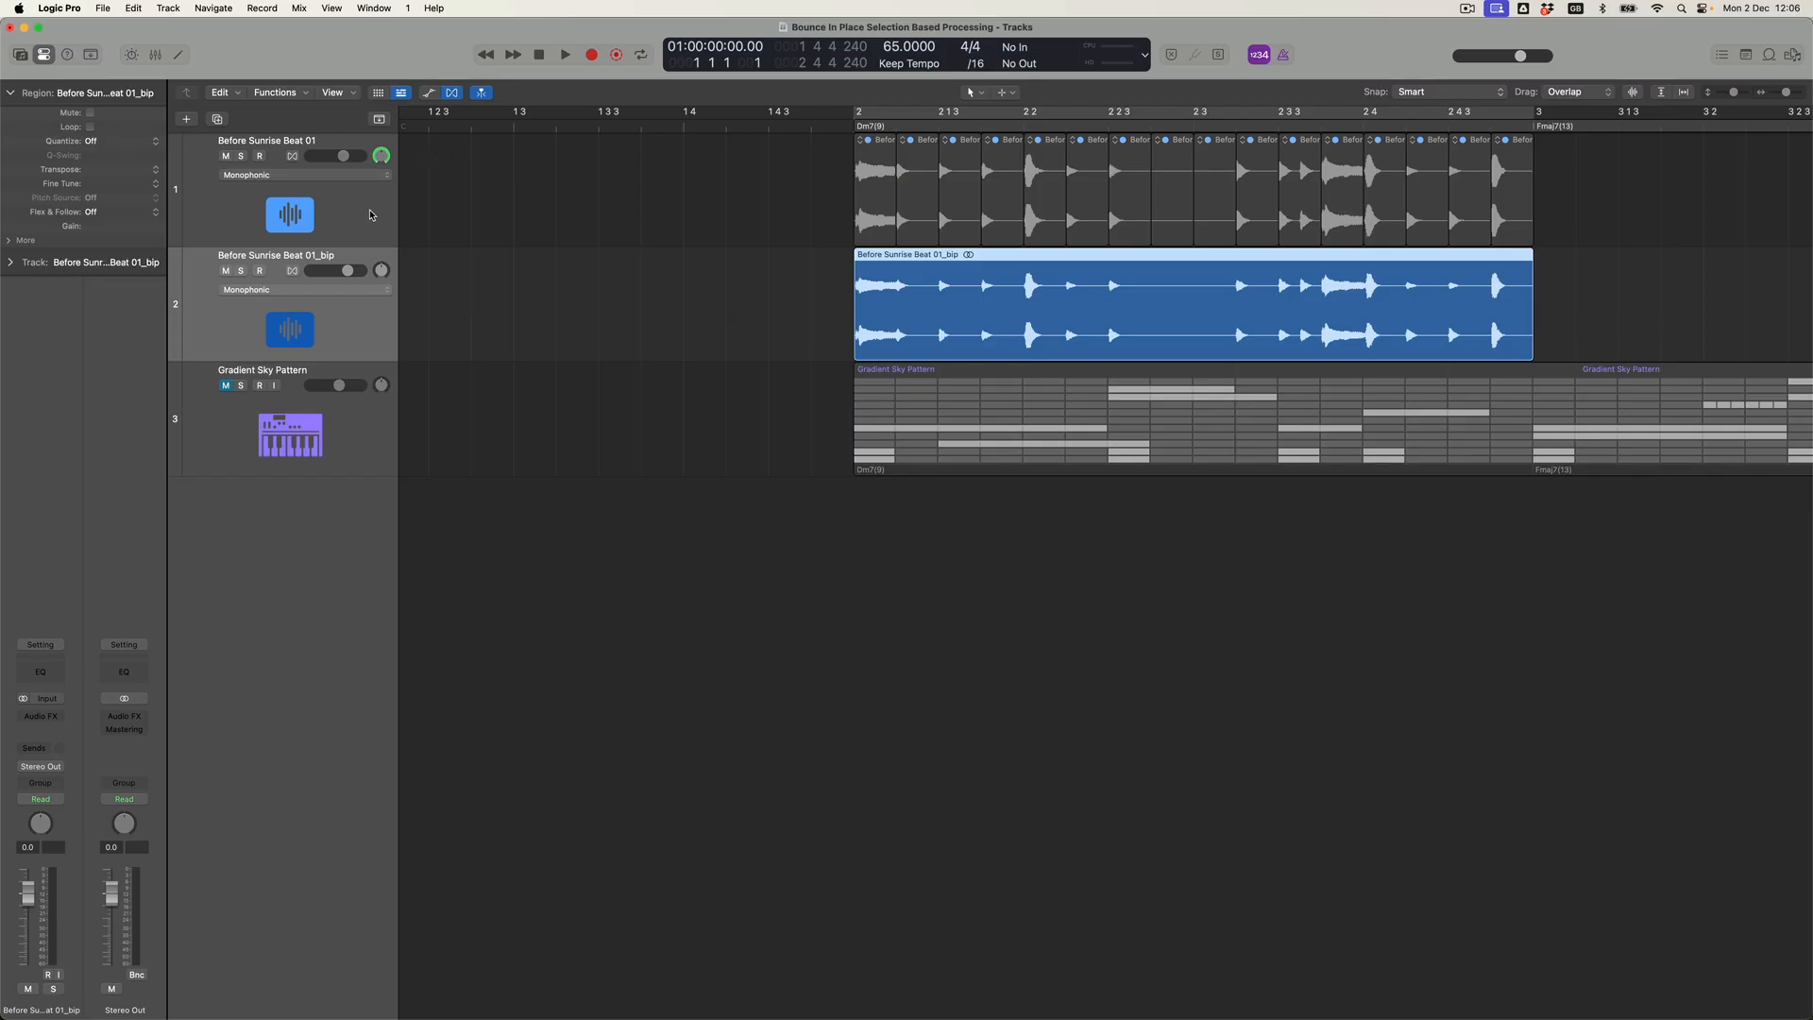
{"action": "left_click", "coordinate": [371, 215]}
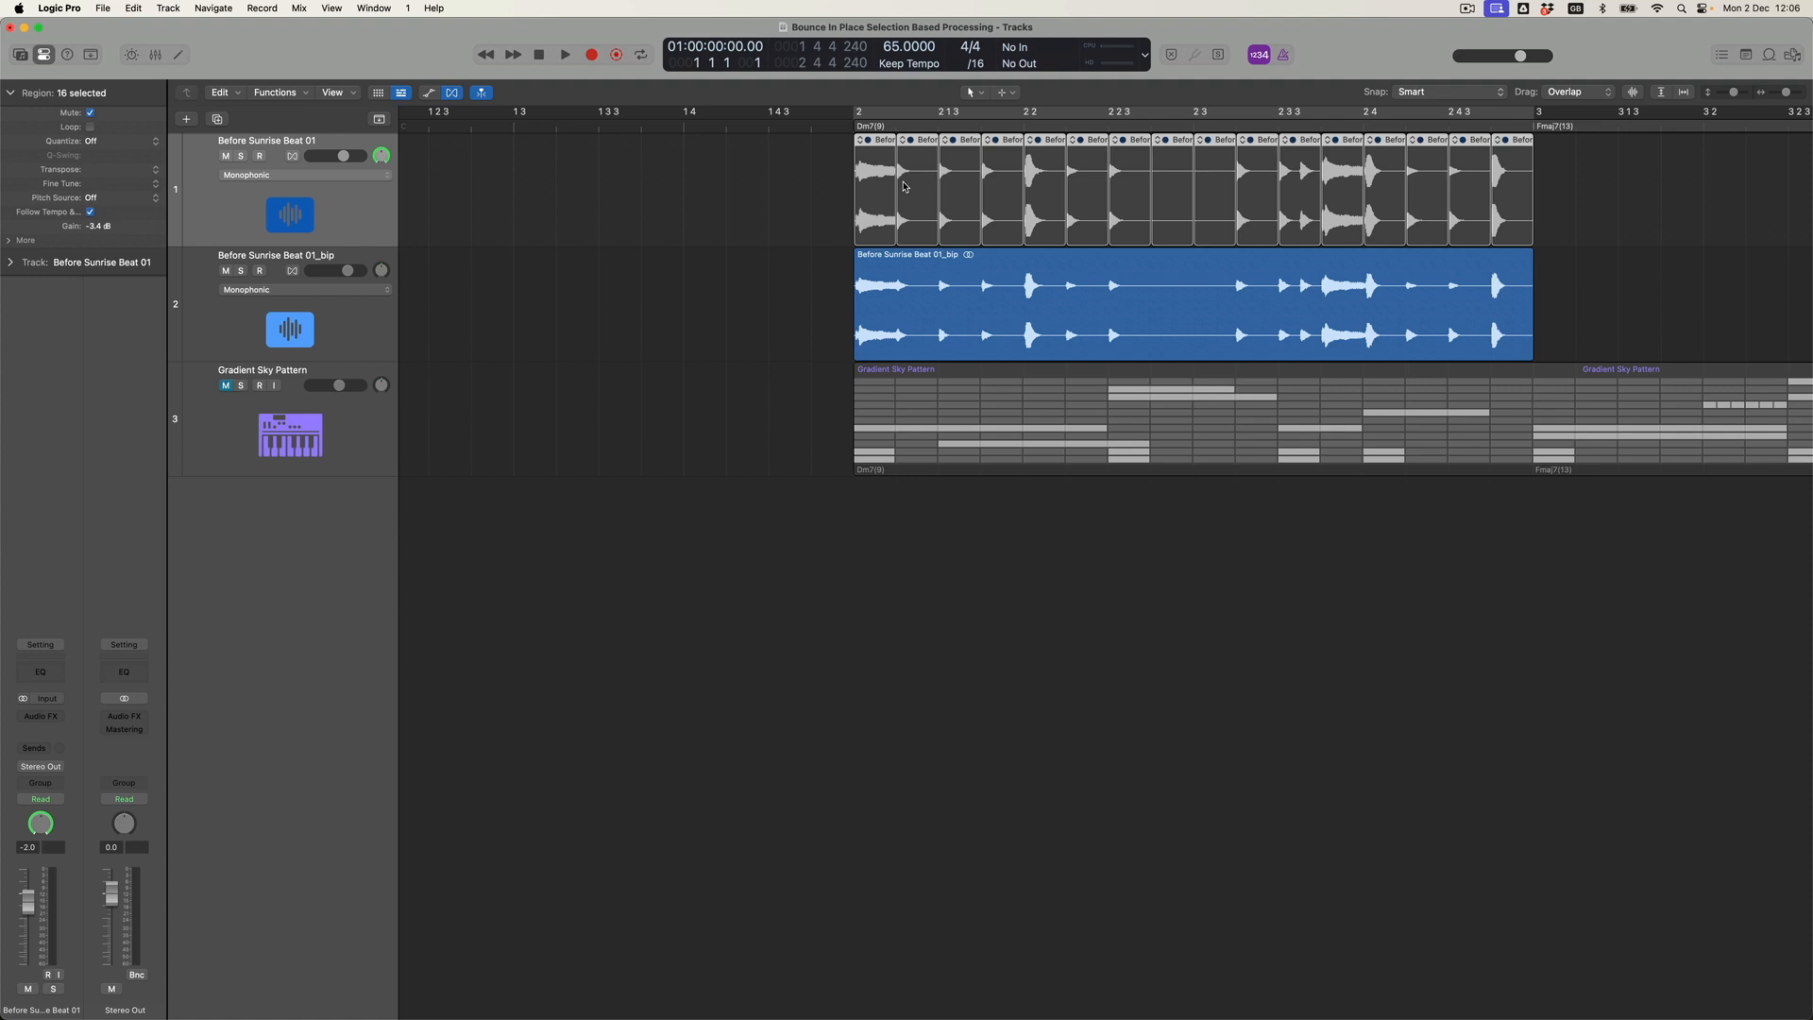
{"action": "left_click", "coordinate": [369, 336]}
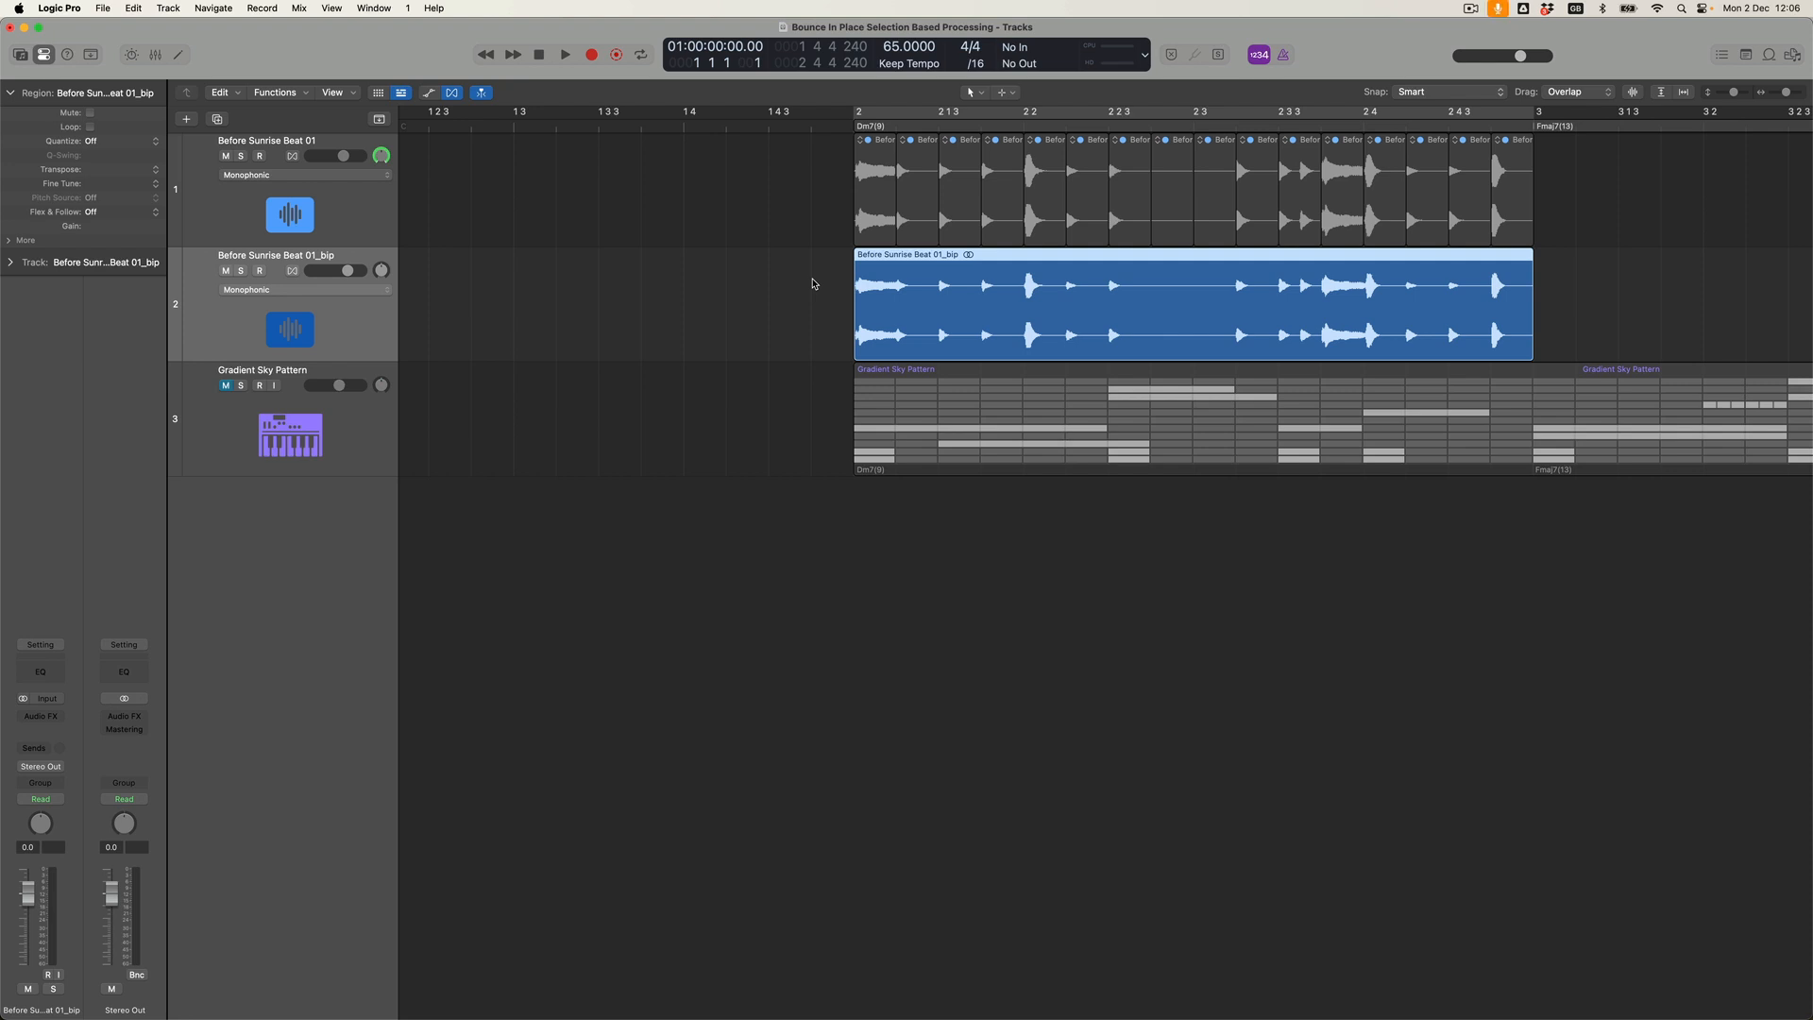
{"action": "key", "text": "super+z"}
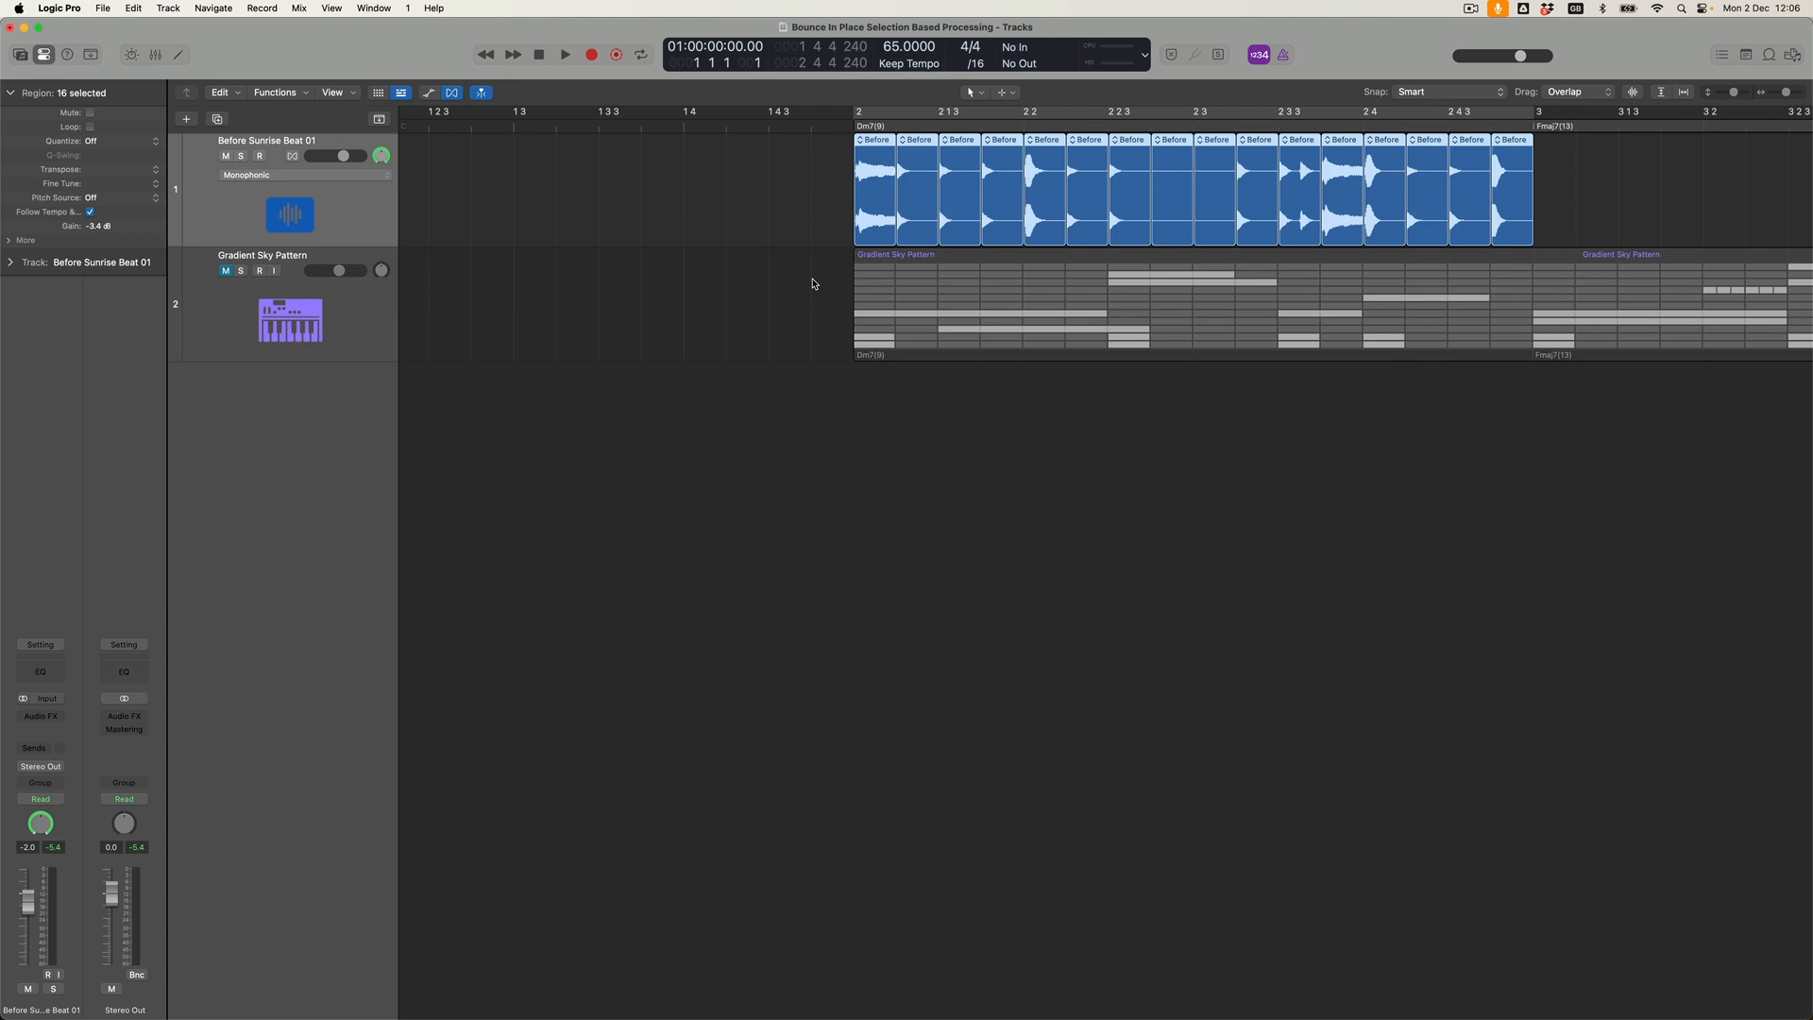
Bounce the selected slices in place to a new track as One File per Region.
{"action": "right_click", "coordinate": [883, 144]}
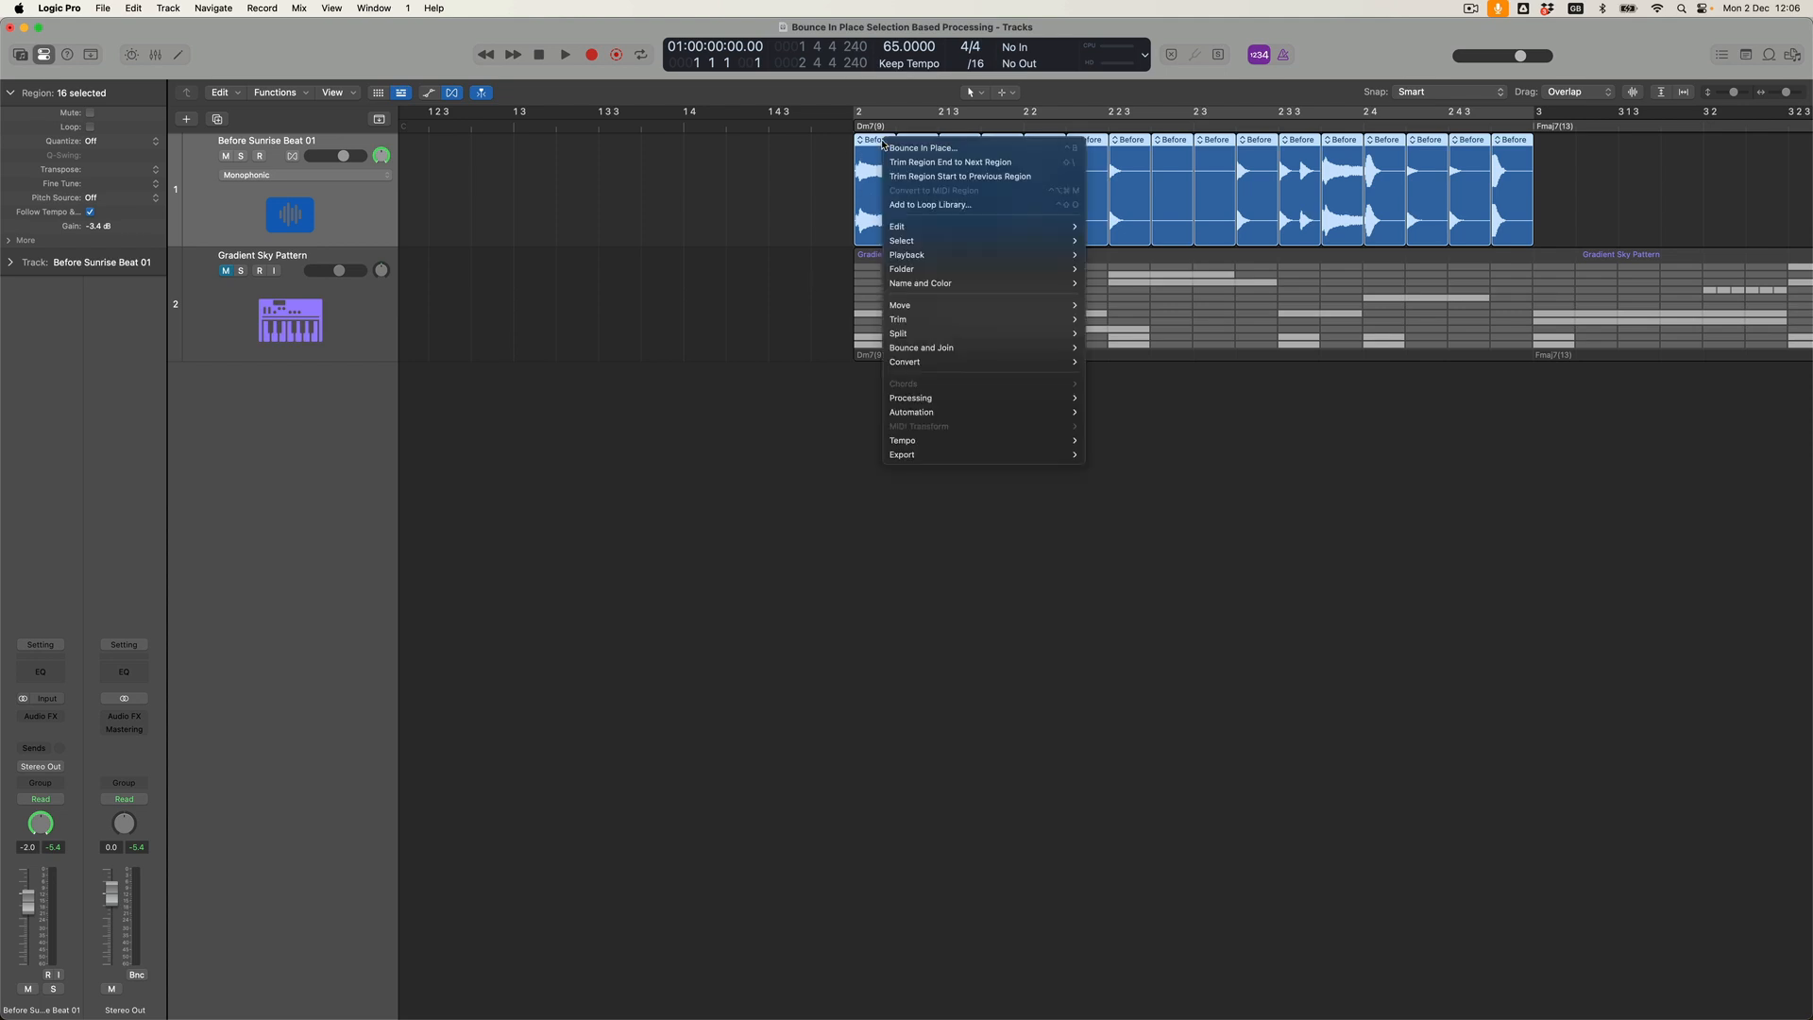
{"action": "left_click", "coordinate": [883, 147]}
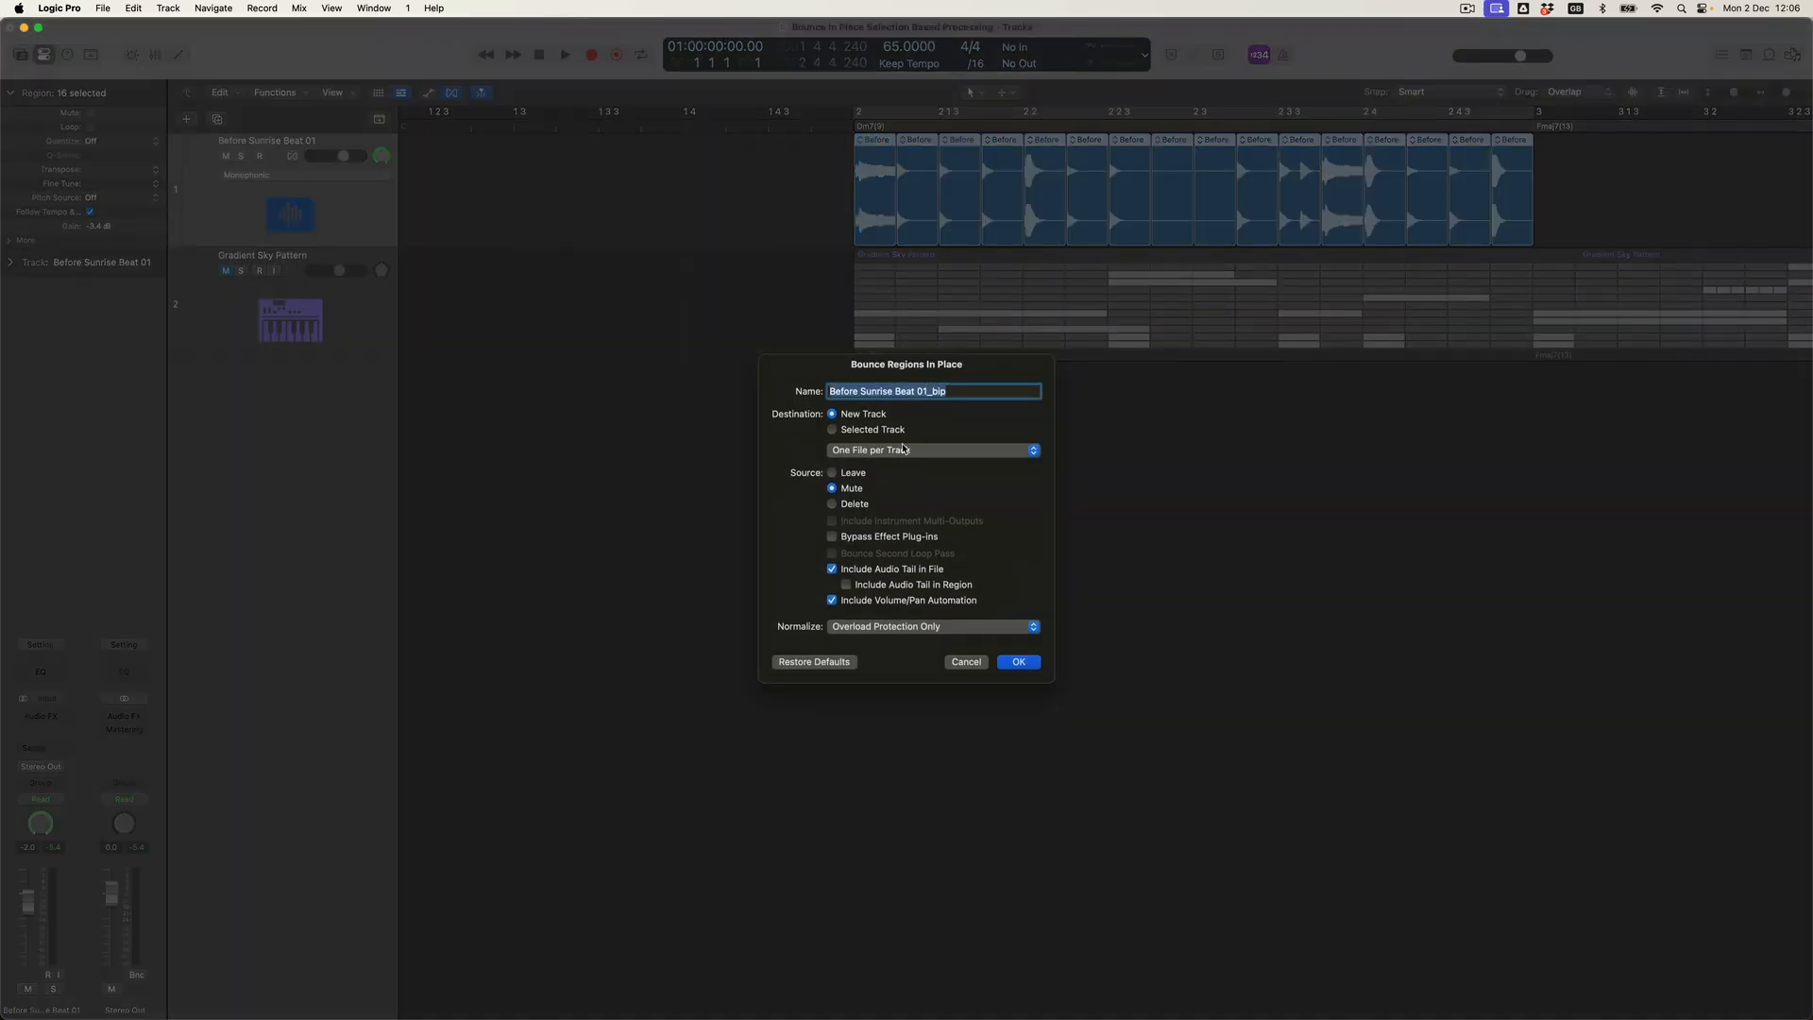
{"action": "left_click", "coordinate": [904, 450]}
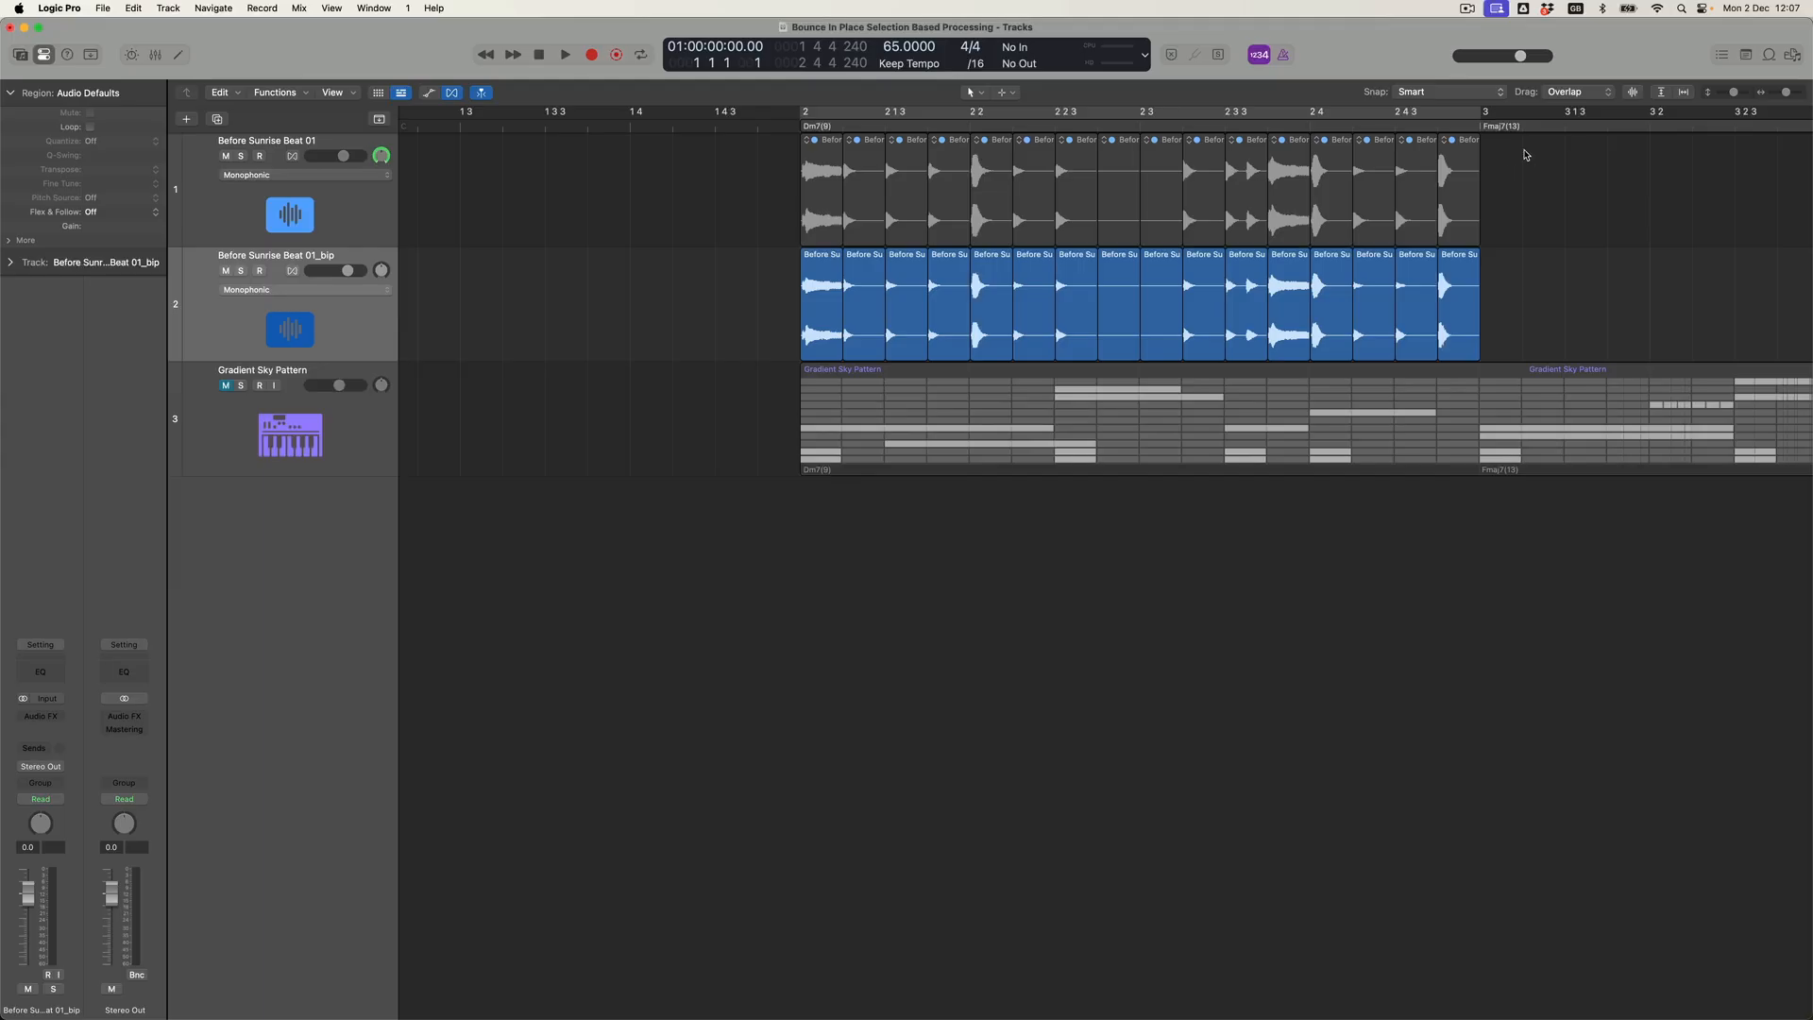
Examine the separate bounced audio files in the project's audio file list with all file entries collapsed.
{"action": "left_click", "coordinate": [1793, 57]}
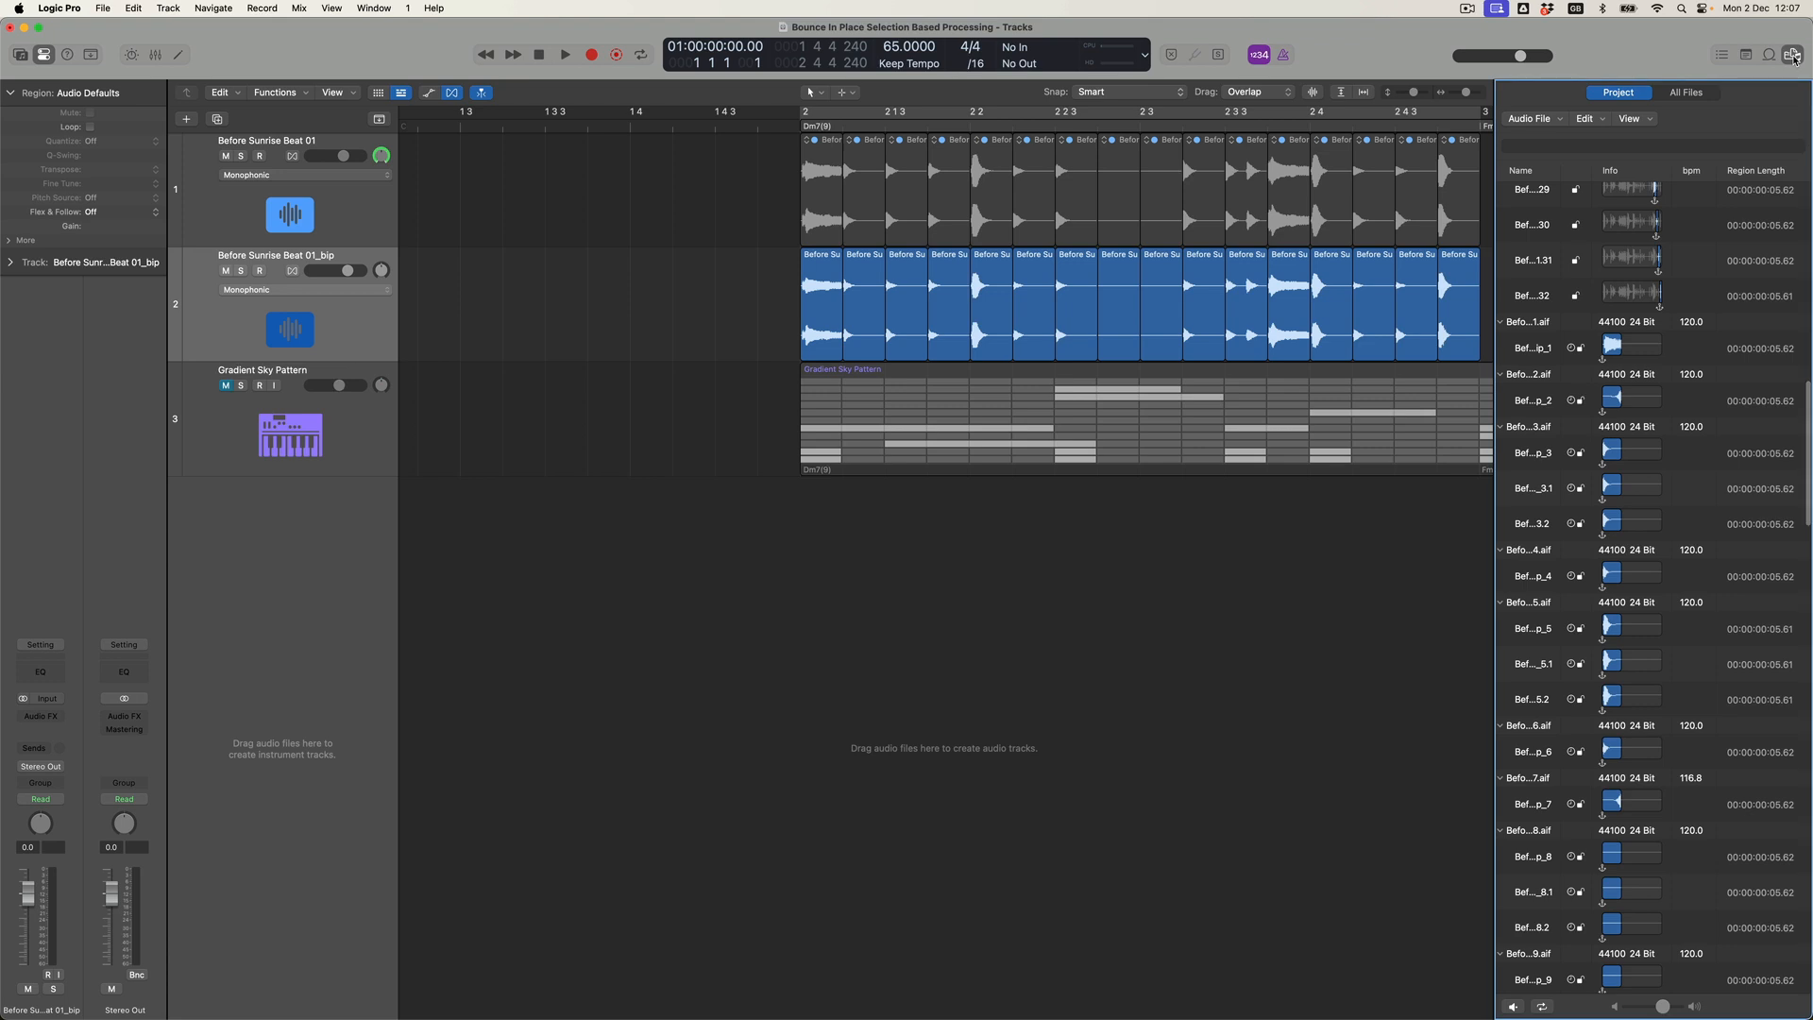
{"action": "left_click", "coordinate": [1501, 323], "text": "alt"}
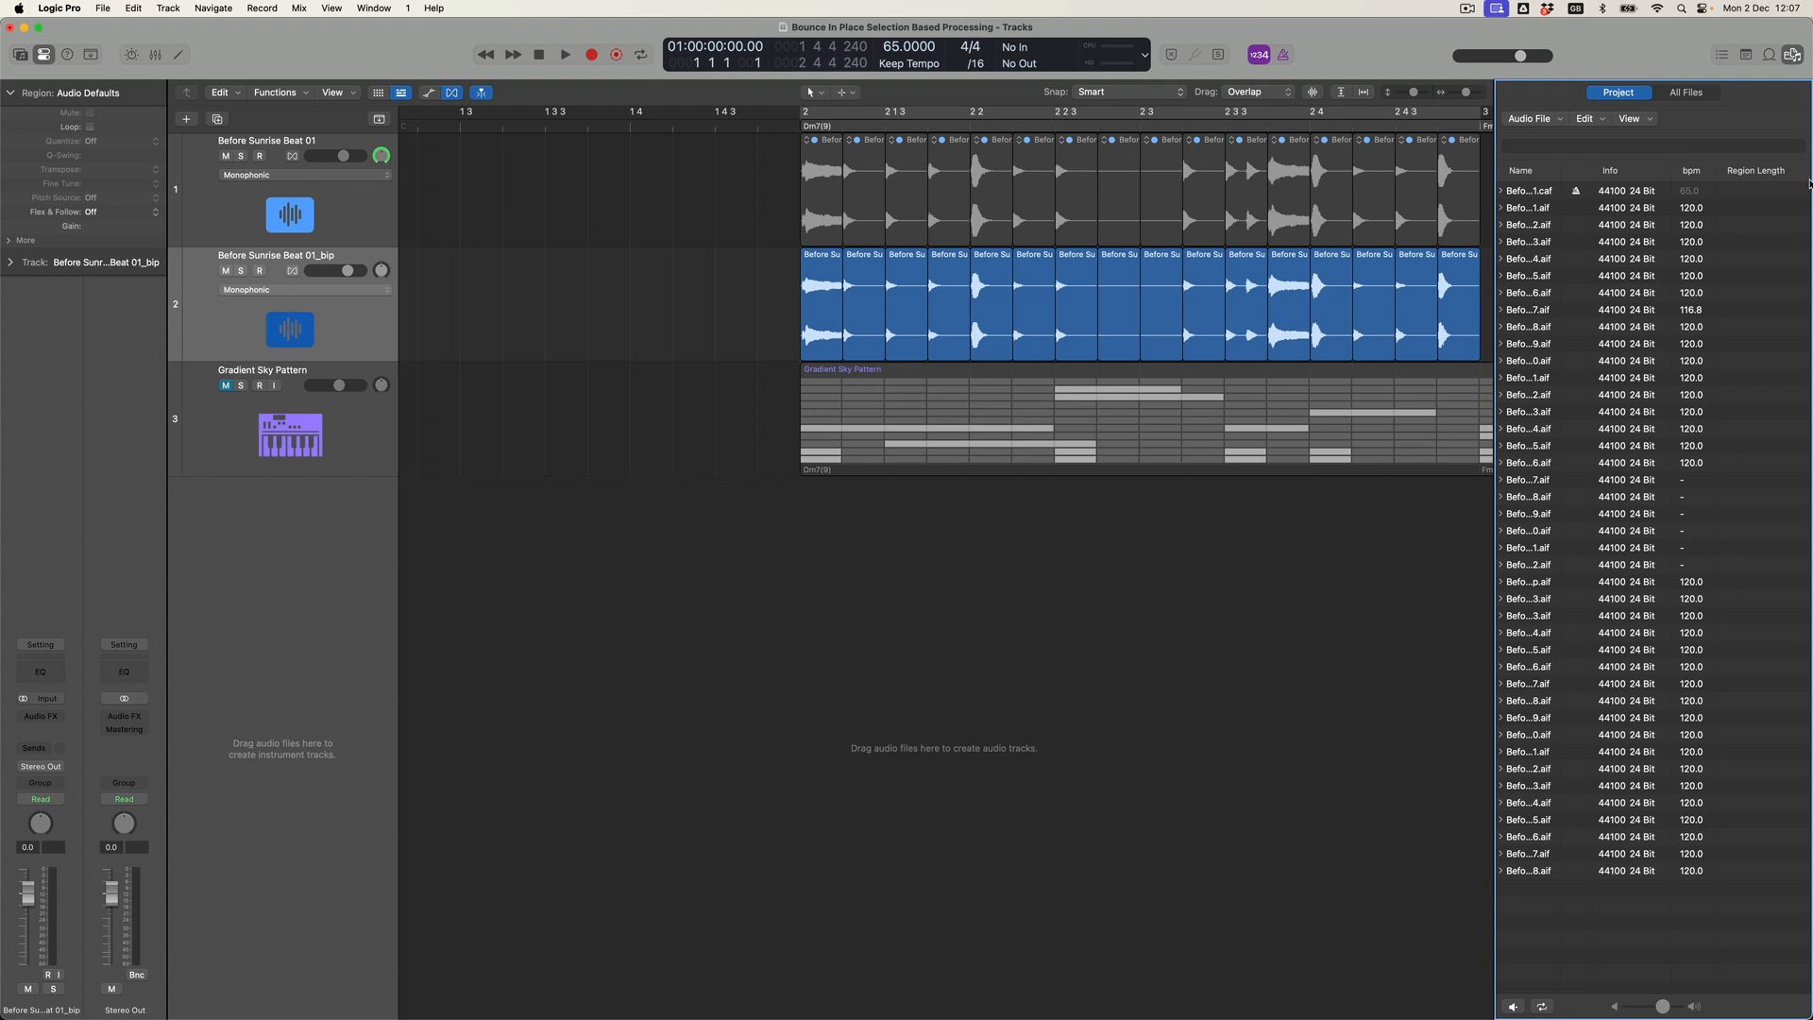
{"action": "left_click", "coordinate": [1793, 57]}
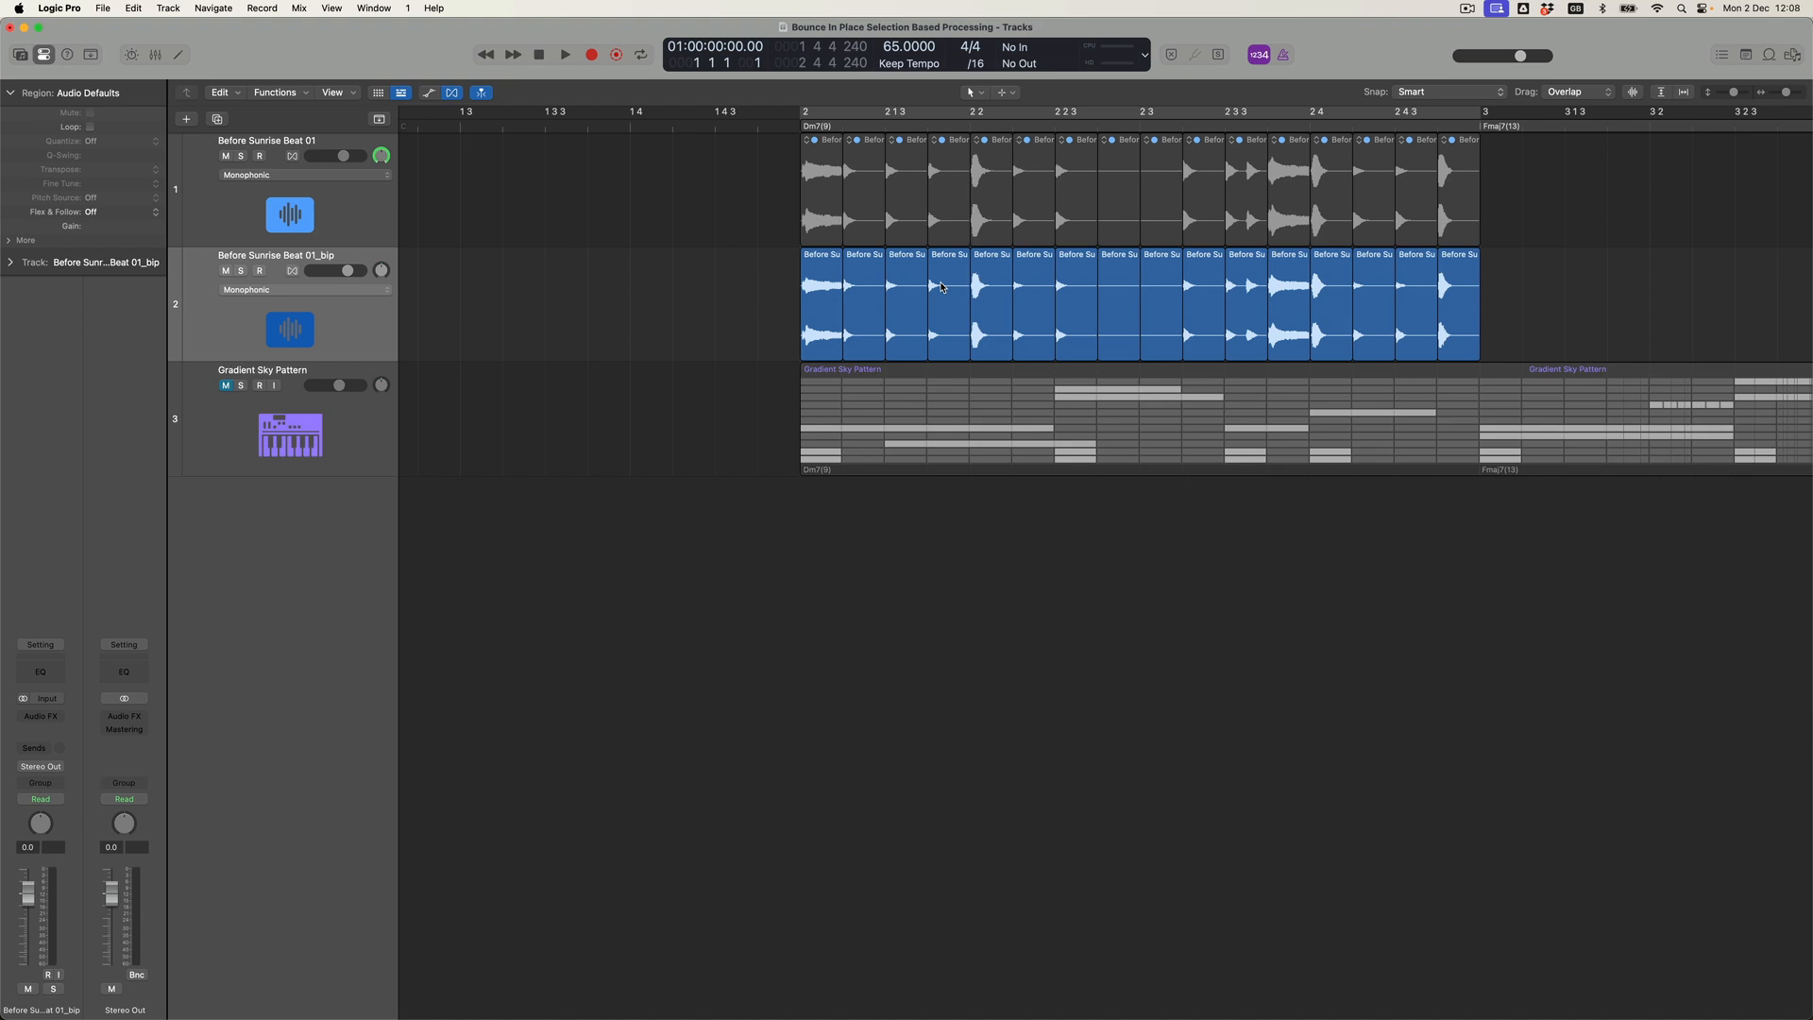
Reverse the audio file of the fourth slice on the bounced track.
{"action": "left_click", "coordinate": [942, 287]}
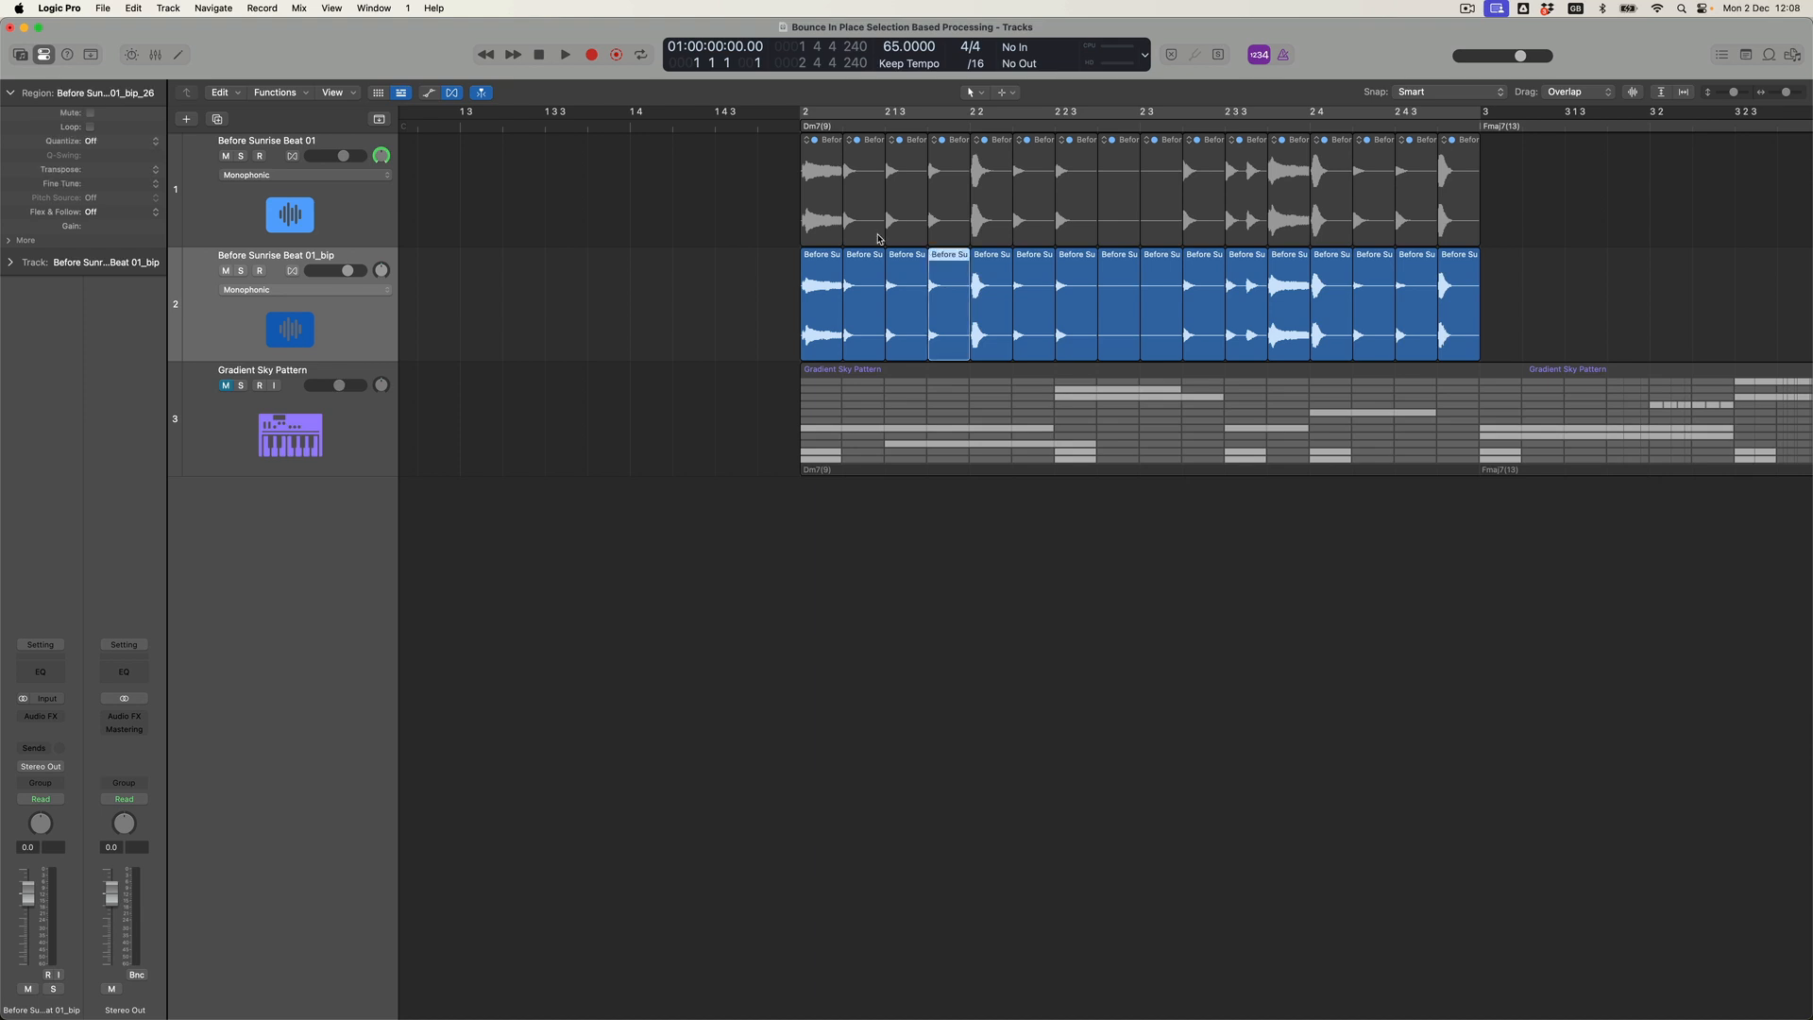
{"action": "double_click", "coordinate": [950, 257]}
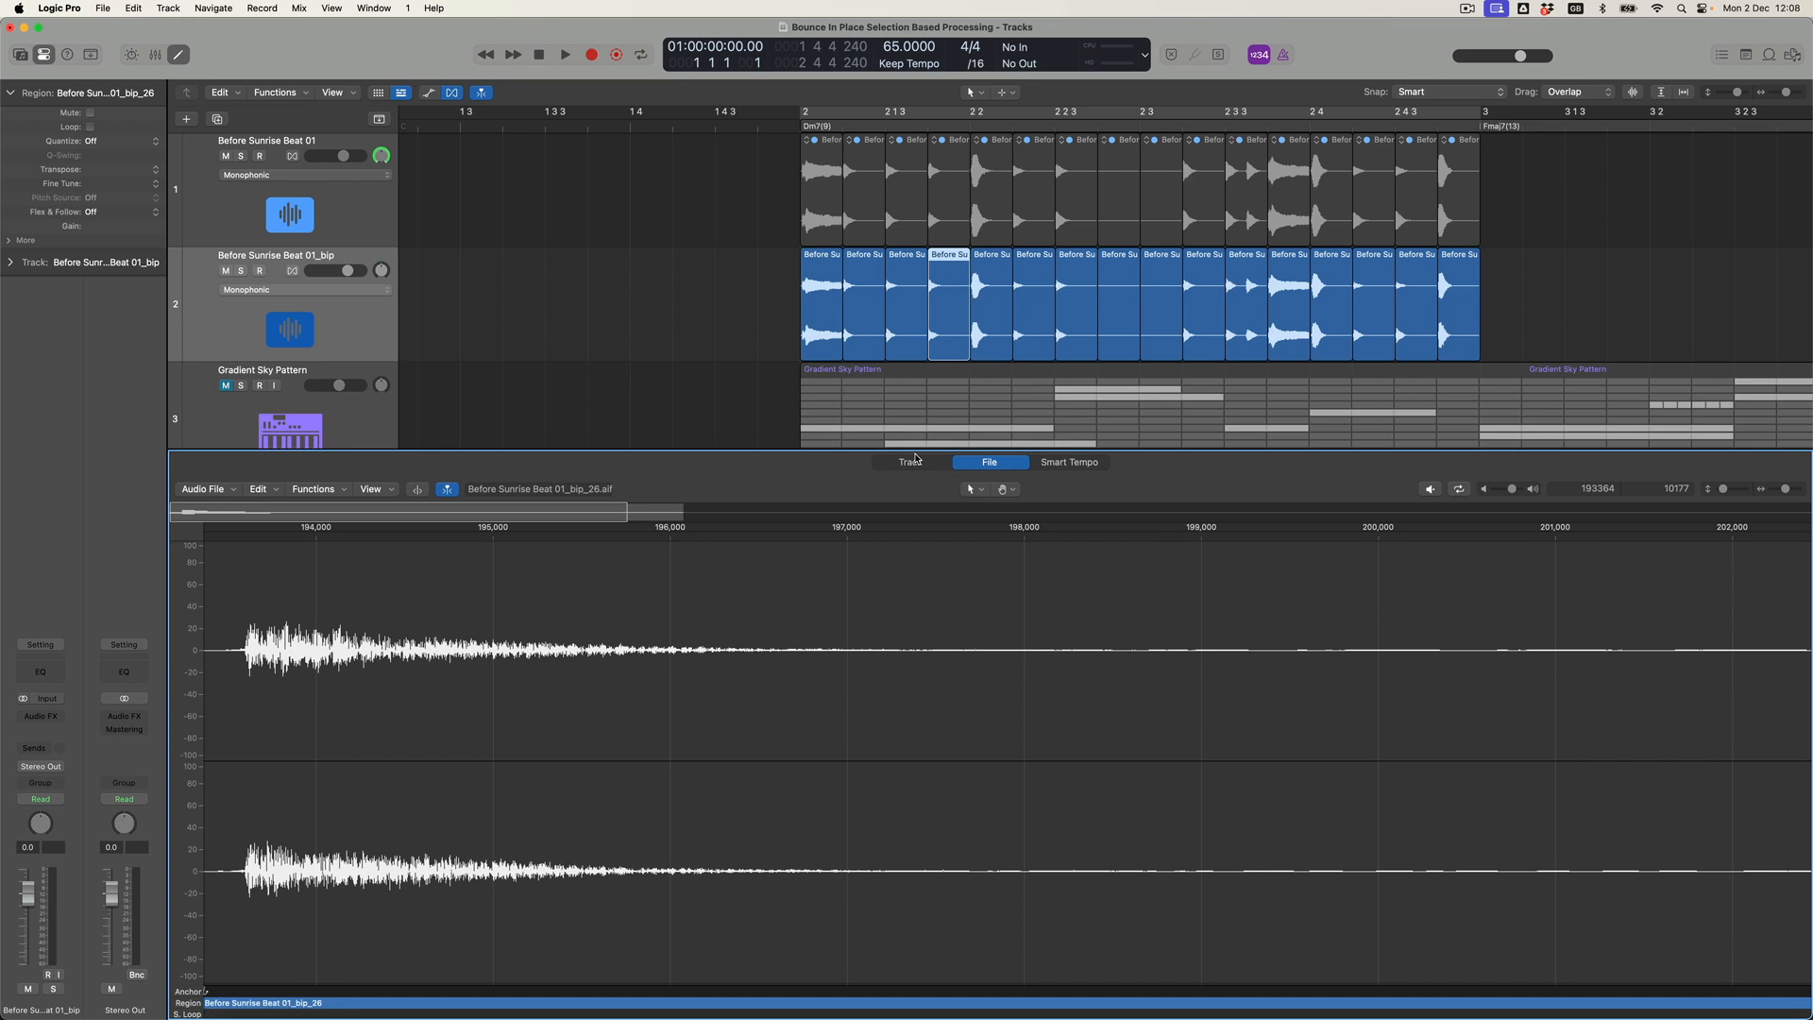
{"action": "left_click", "coordinate": [326, 490]}
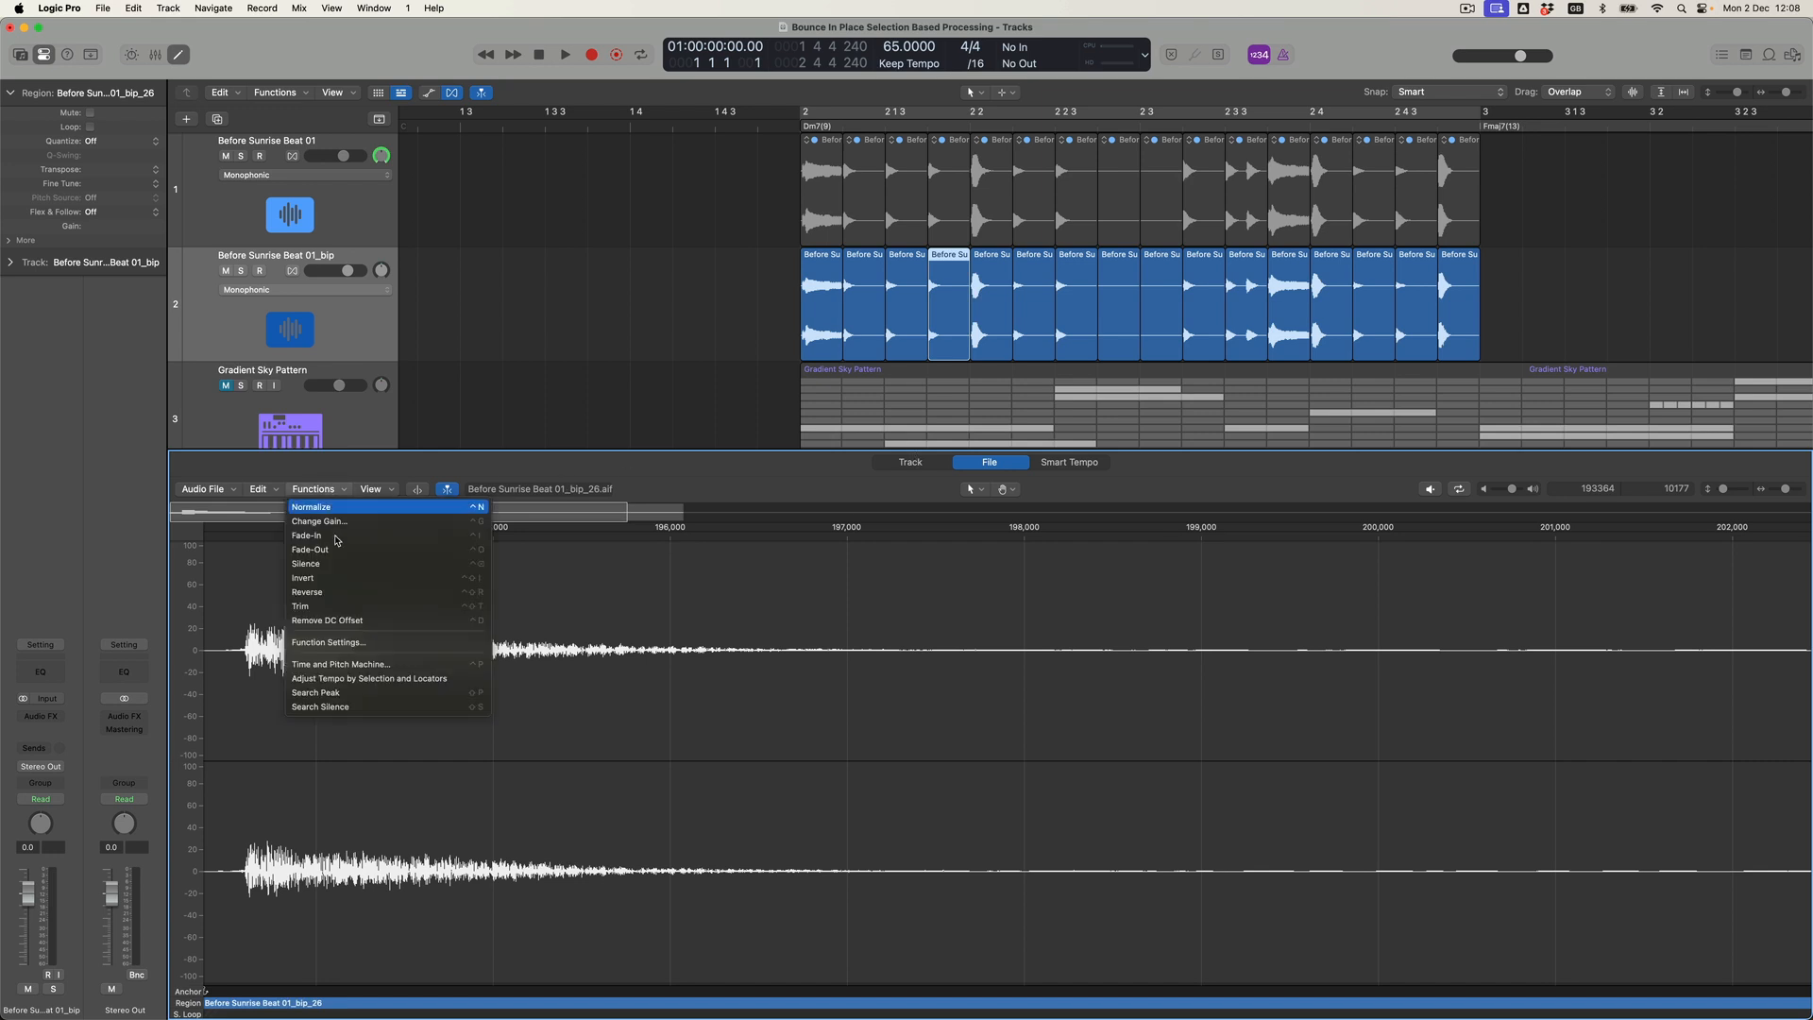
{"action": "left_click", "coordinate": [335, 592]}
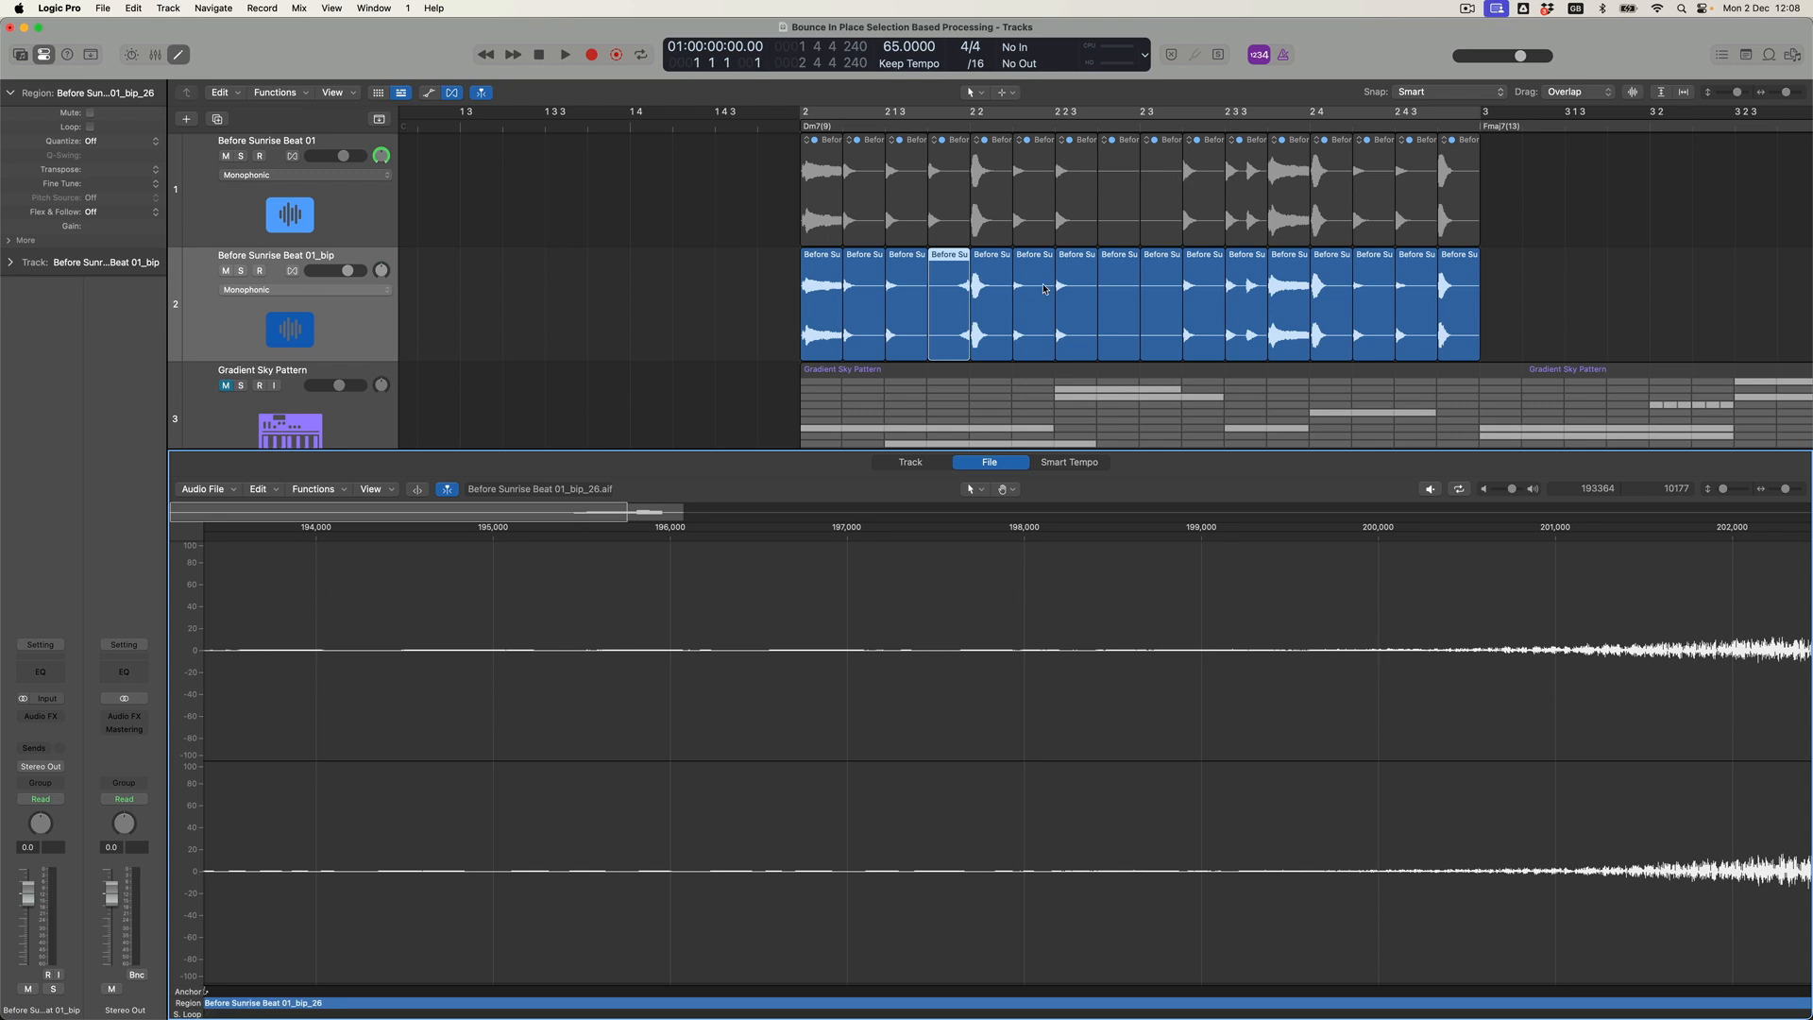
Reverse the audio file of the seventh slice on the bounced track.
{"action": "left_click", "coordinate": [1077, 294]}
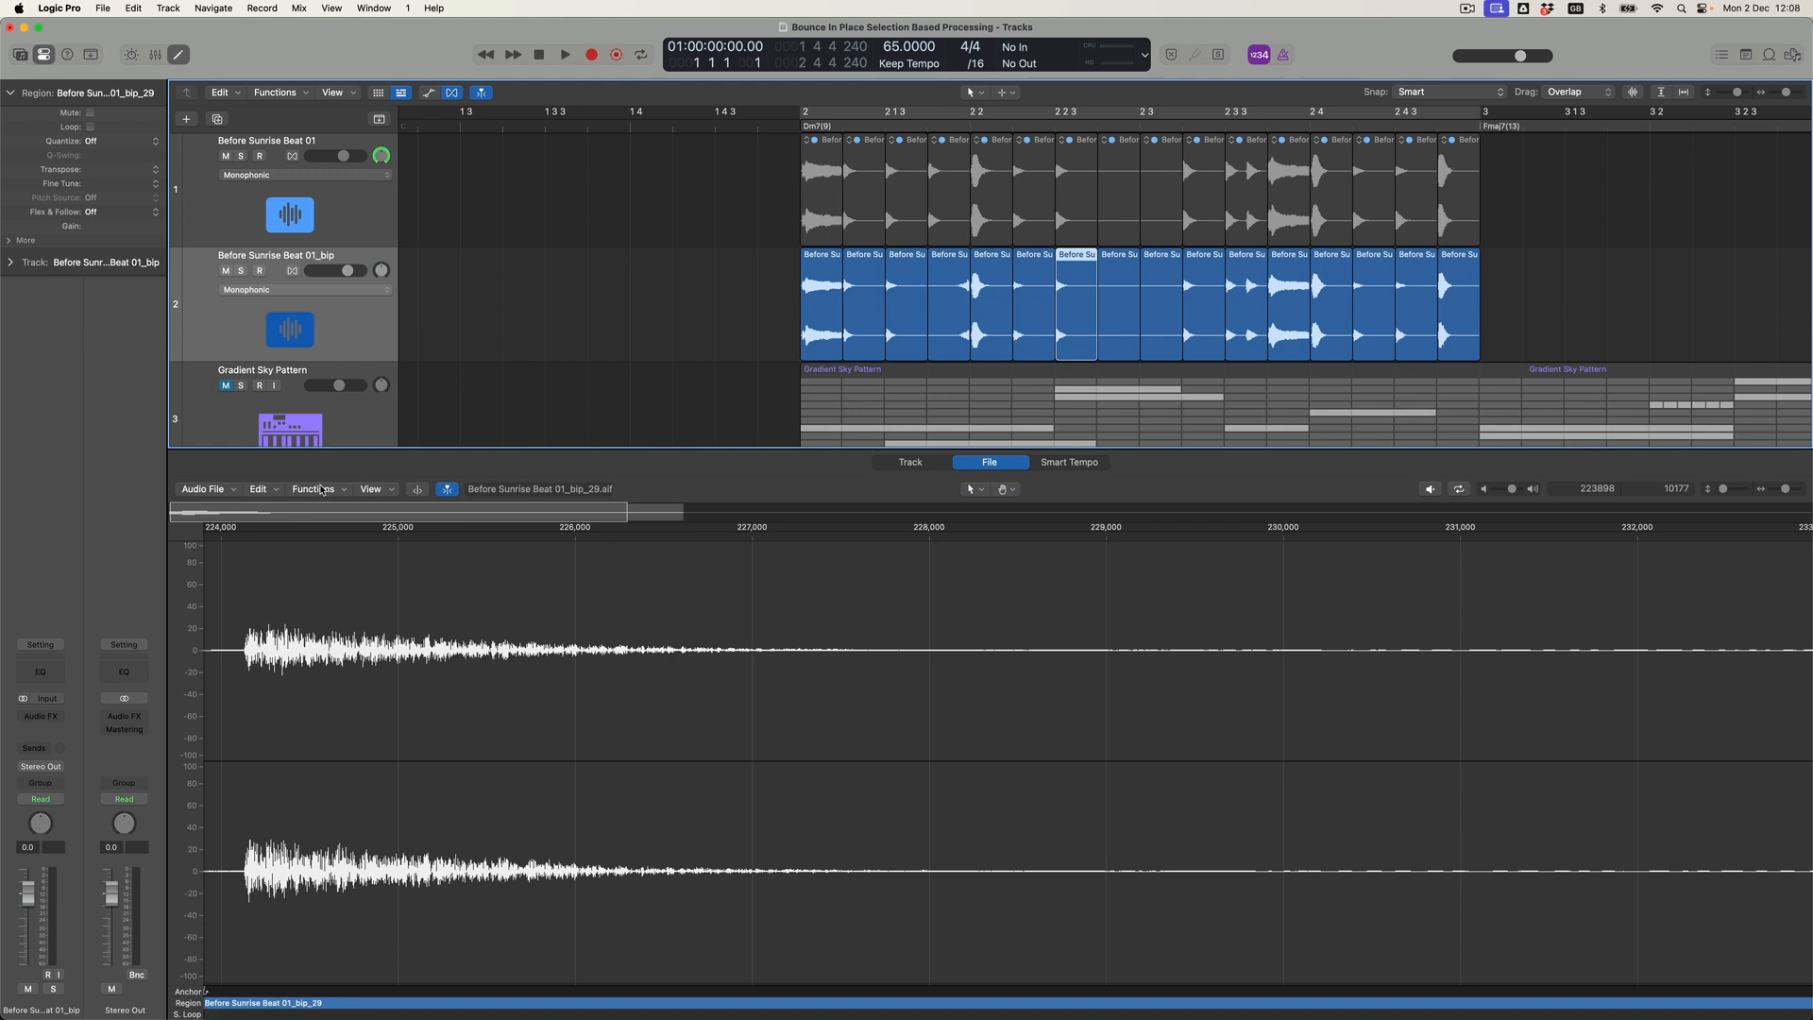
{"action": "left_click", "coordinate": [319, 489]}
{"action": "left_click", "coordinate": [338, 592]}
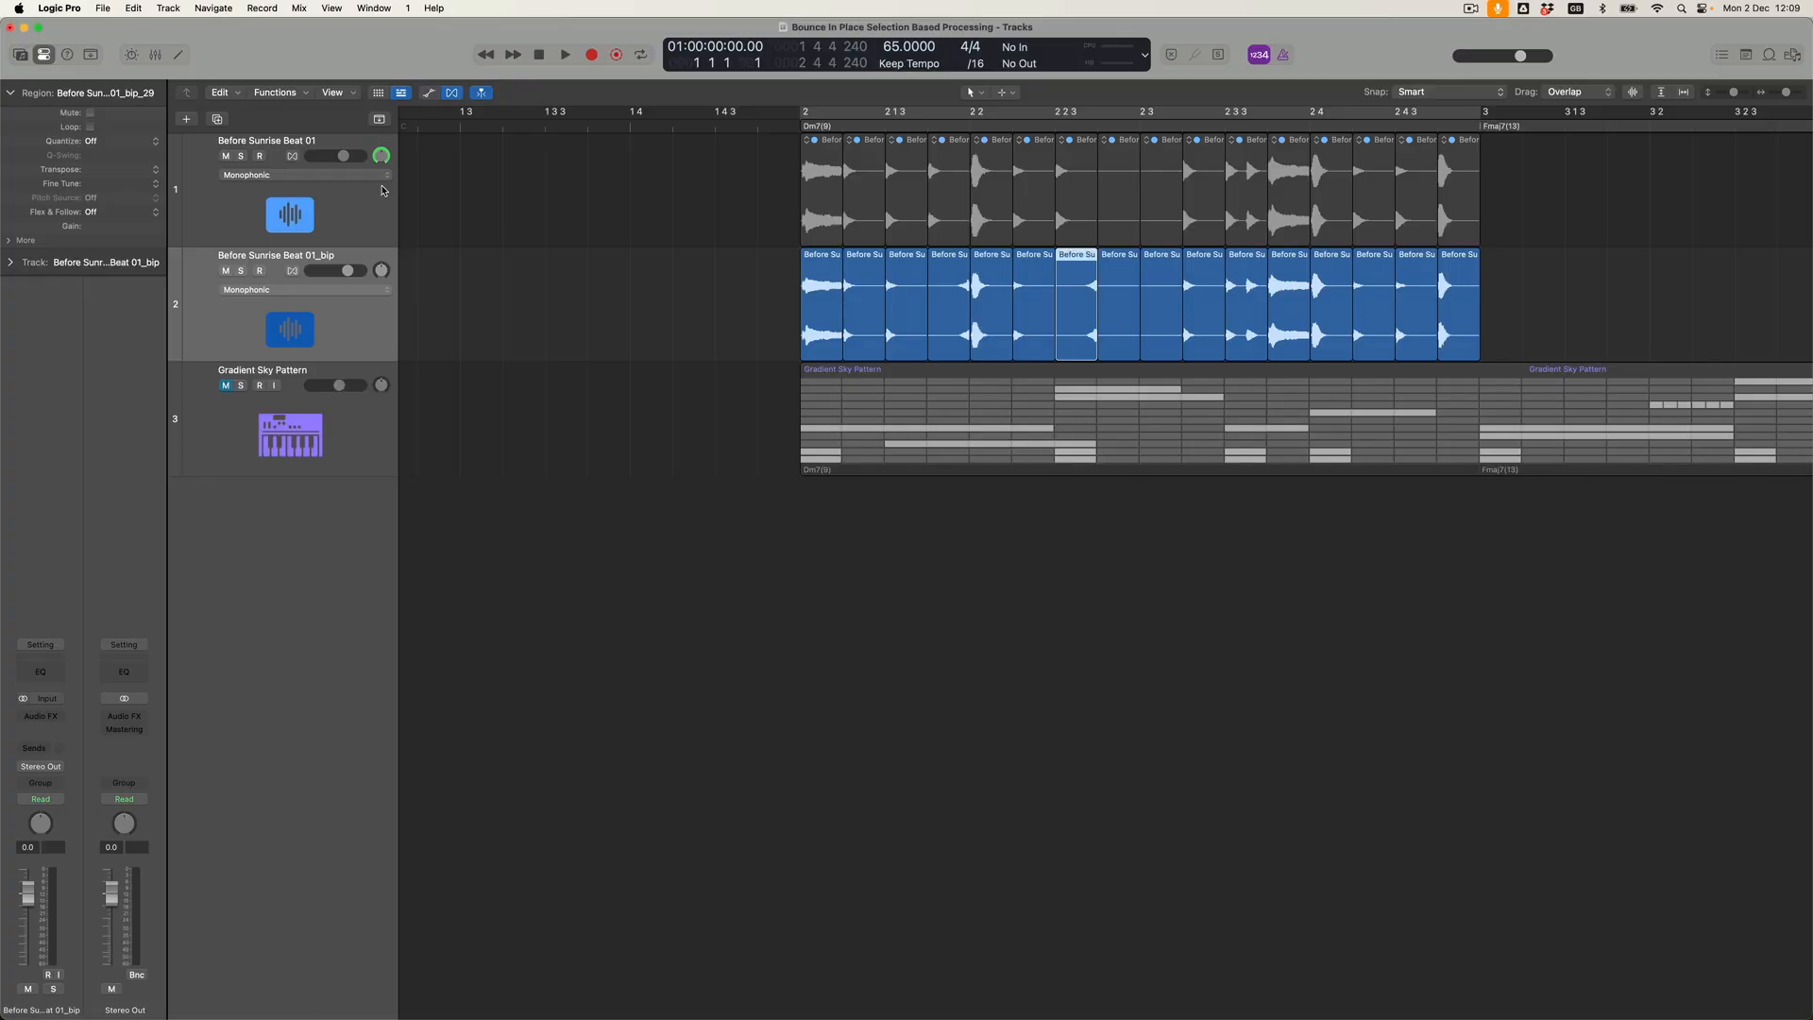
Set Flex & Follow to On for the fifth bounced slice and the track's flex mode to Speed (FX).
{"action": "left_click", "coordinate": [24, 264]}
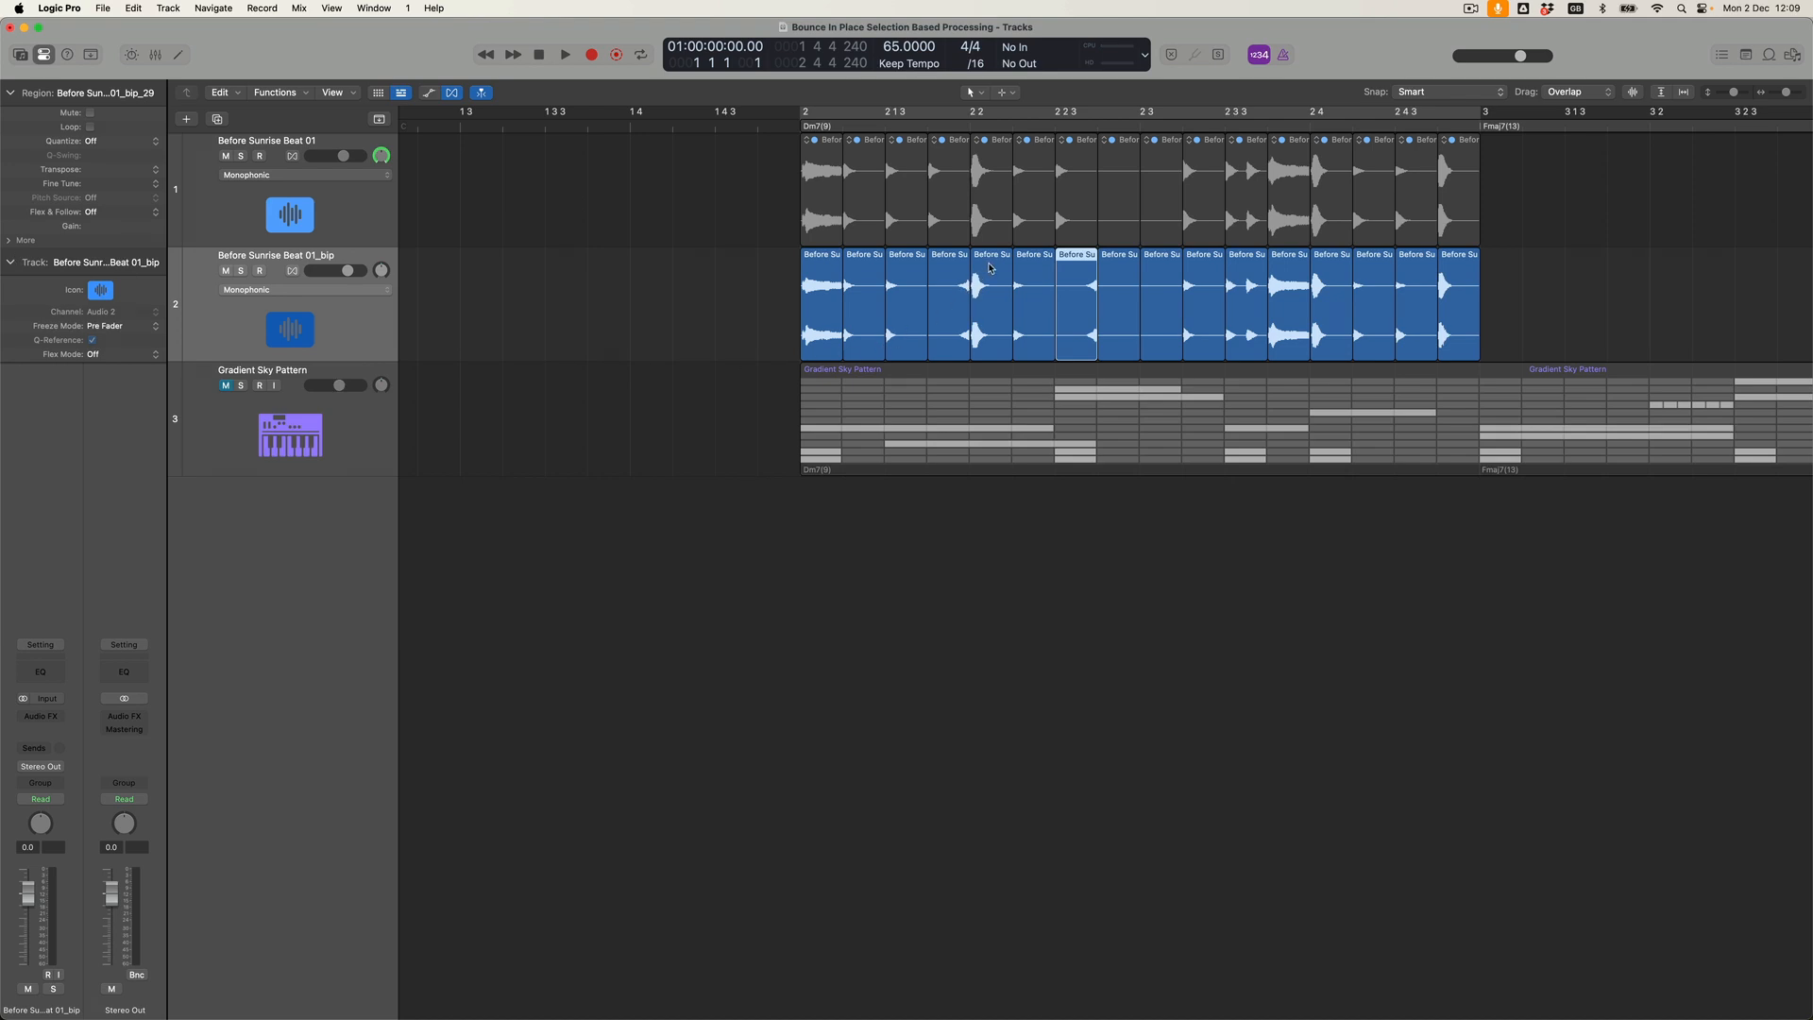
{"action": "left_click", "coordinate": [989, 261]}
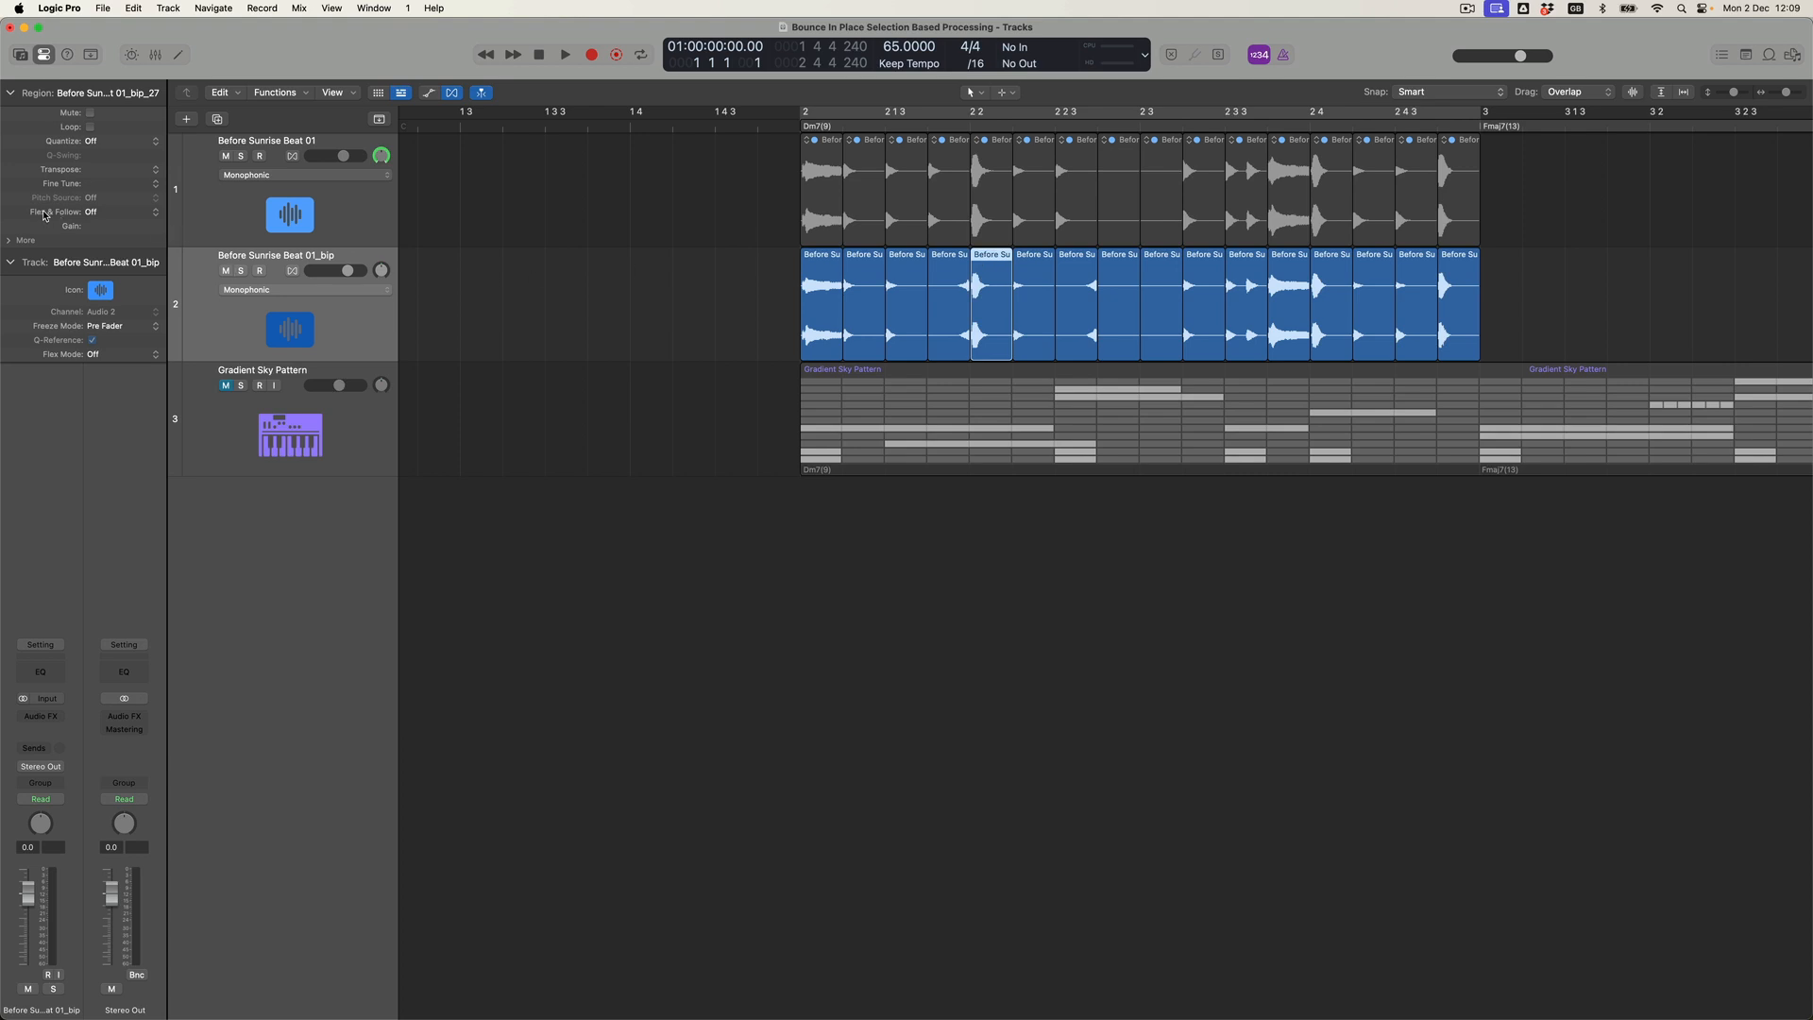
{"action": "left_click", "coordinate": [153, 214]}
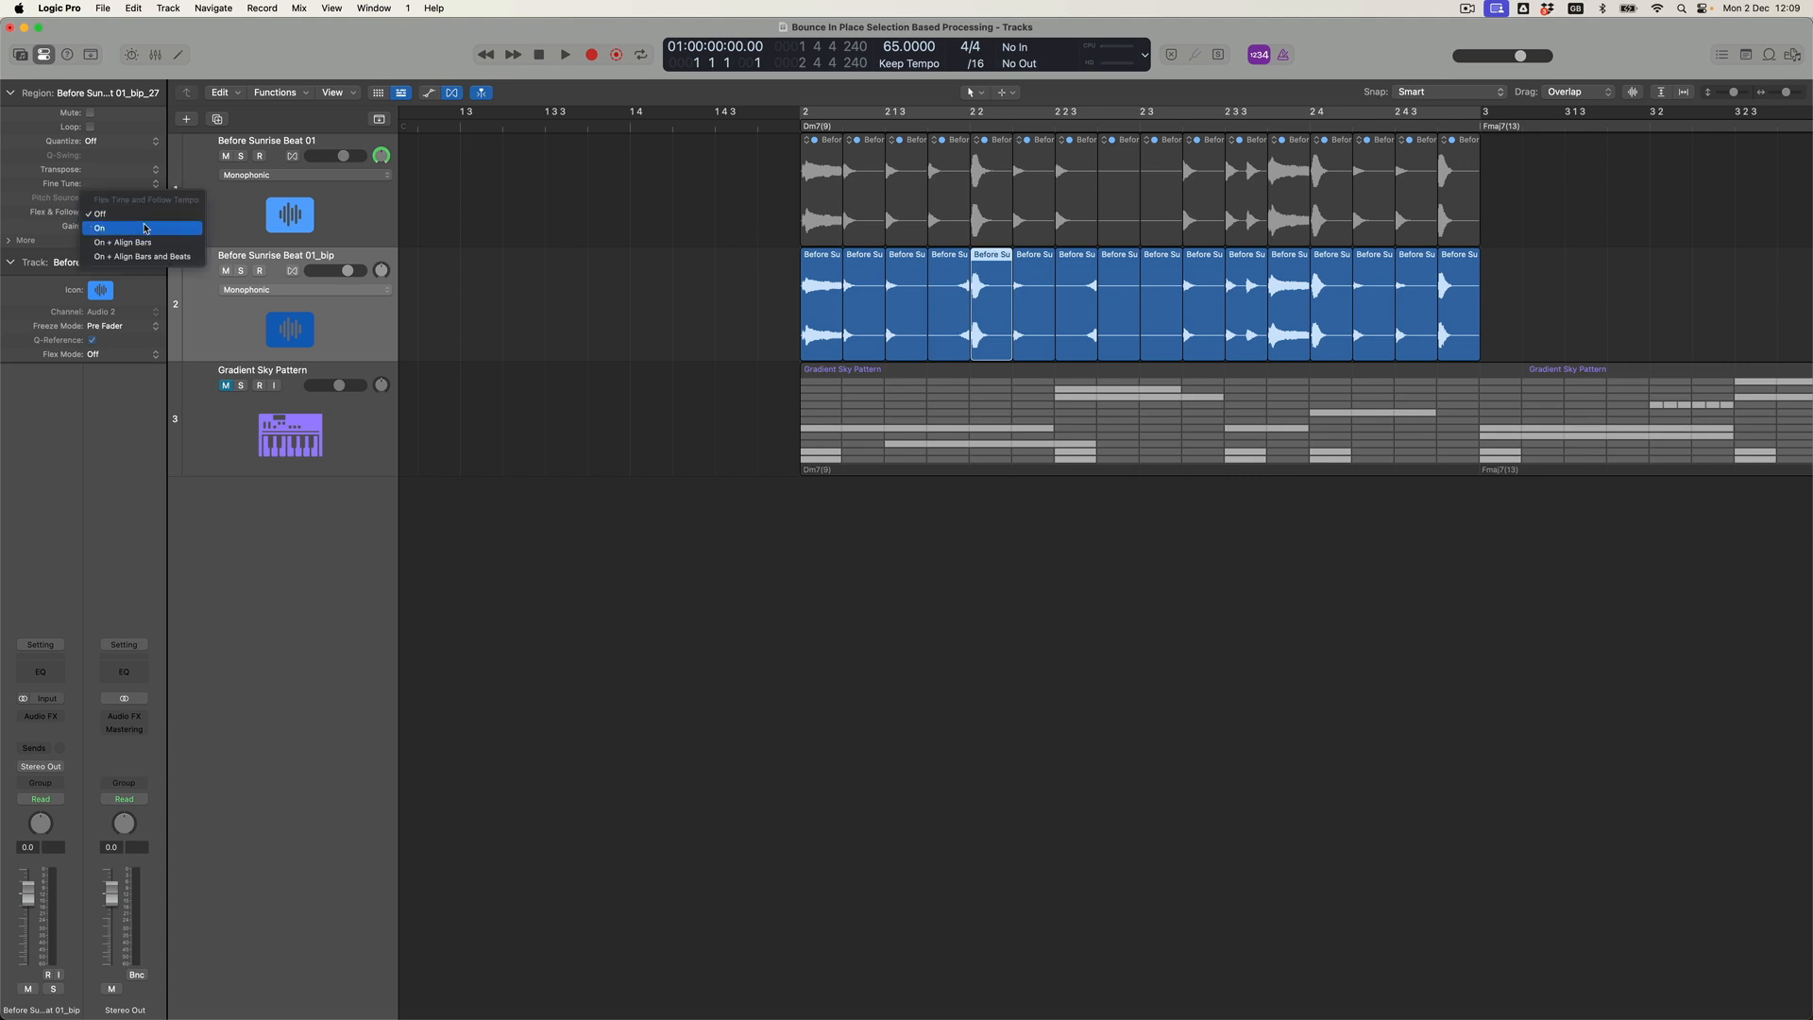
{"action": "left_click", "coordinate": [144, 230]}
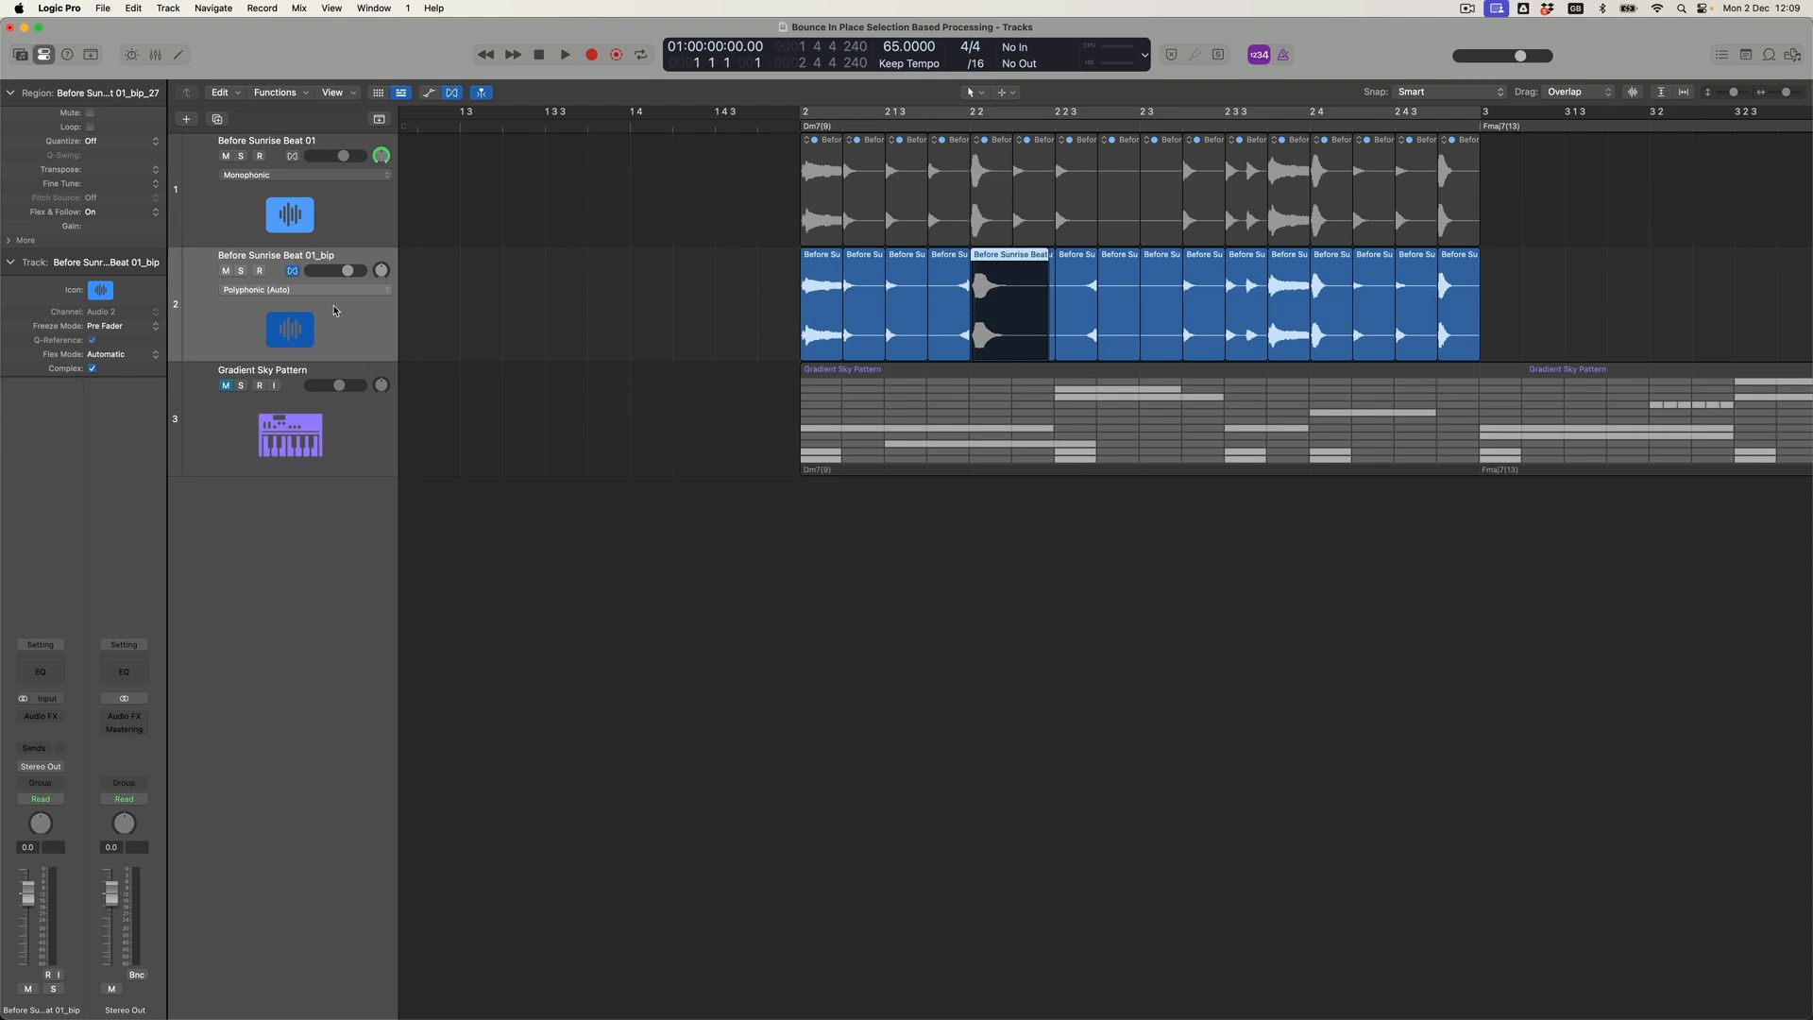
{"action": "left_click", "coordinate": [340, 291]}
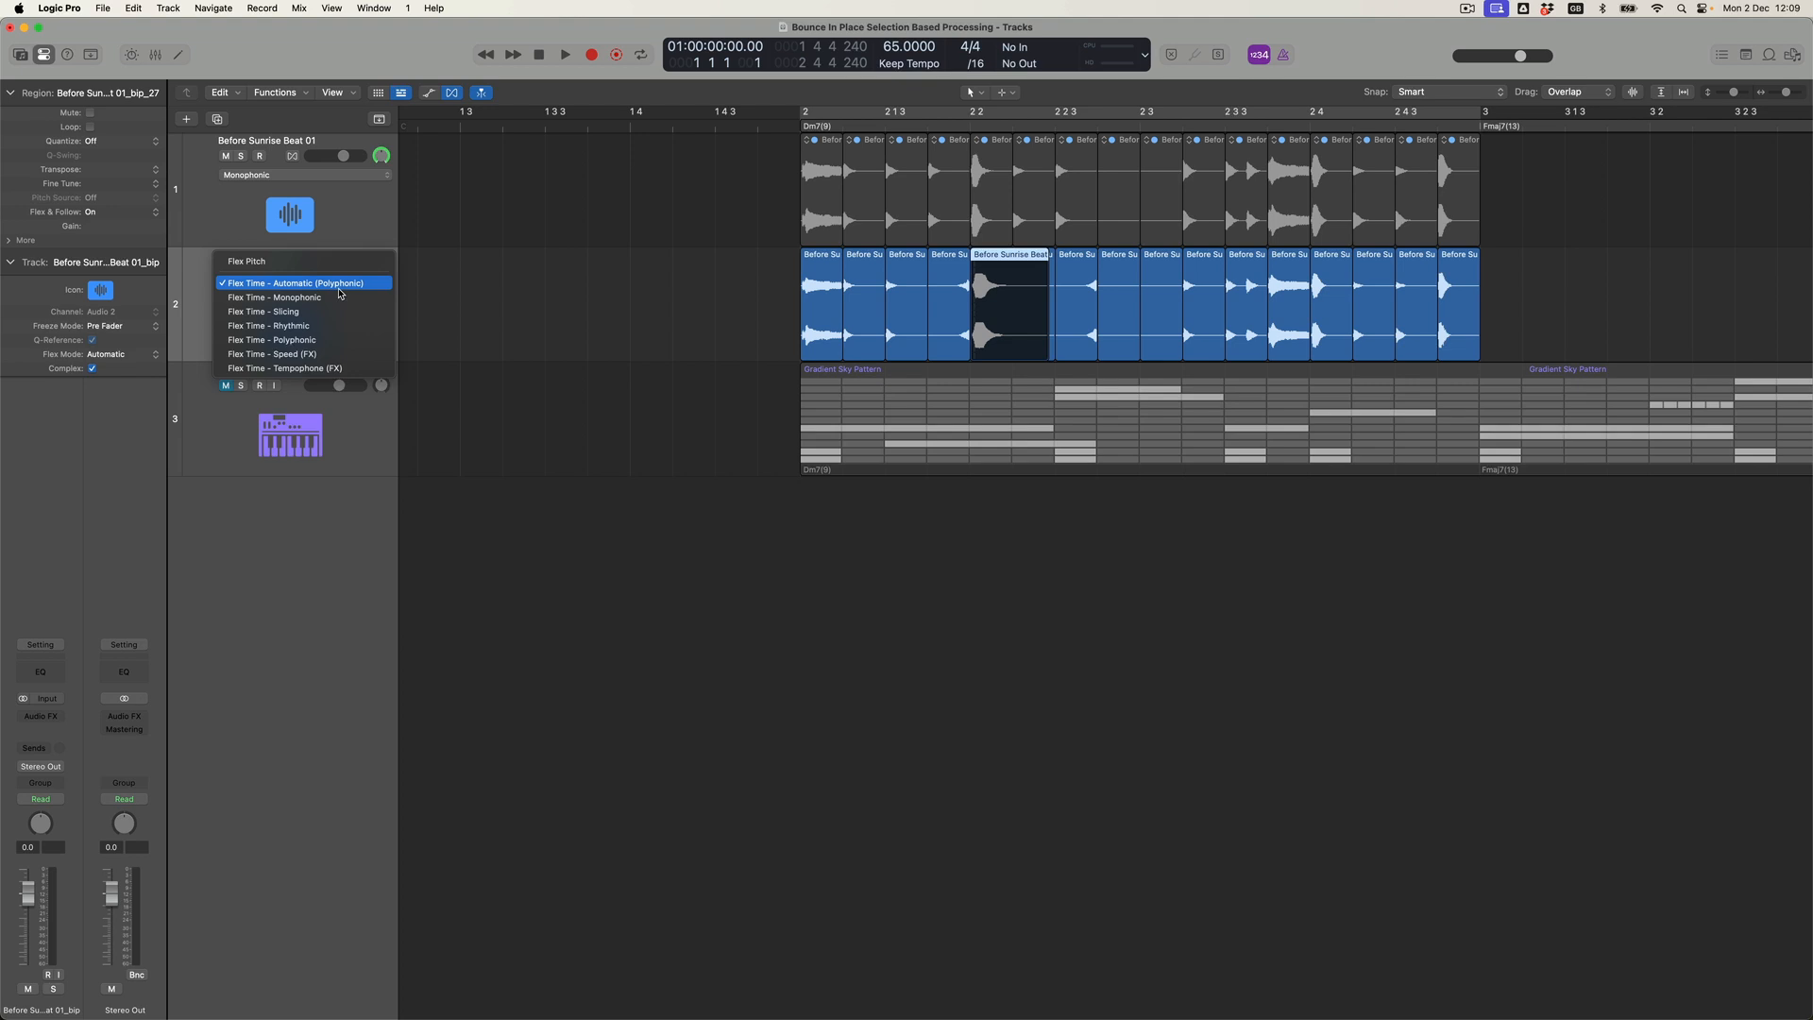
{"action": "left_click", "coordinate": [327, 354]}
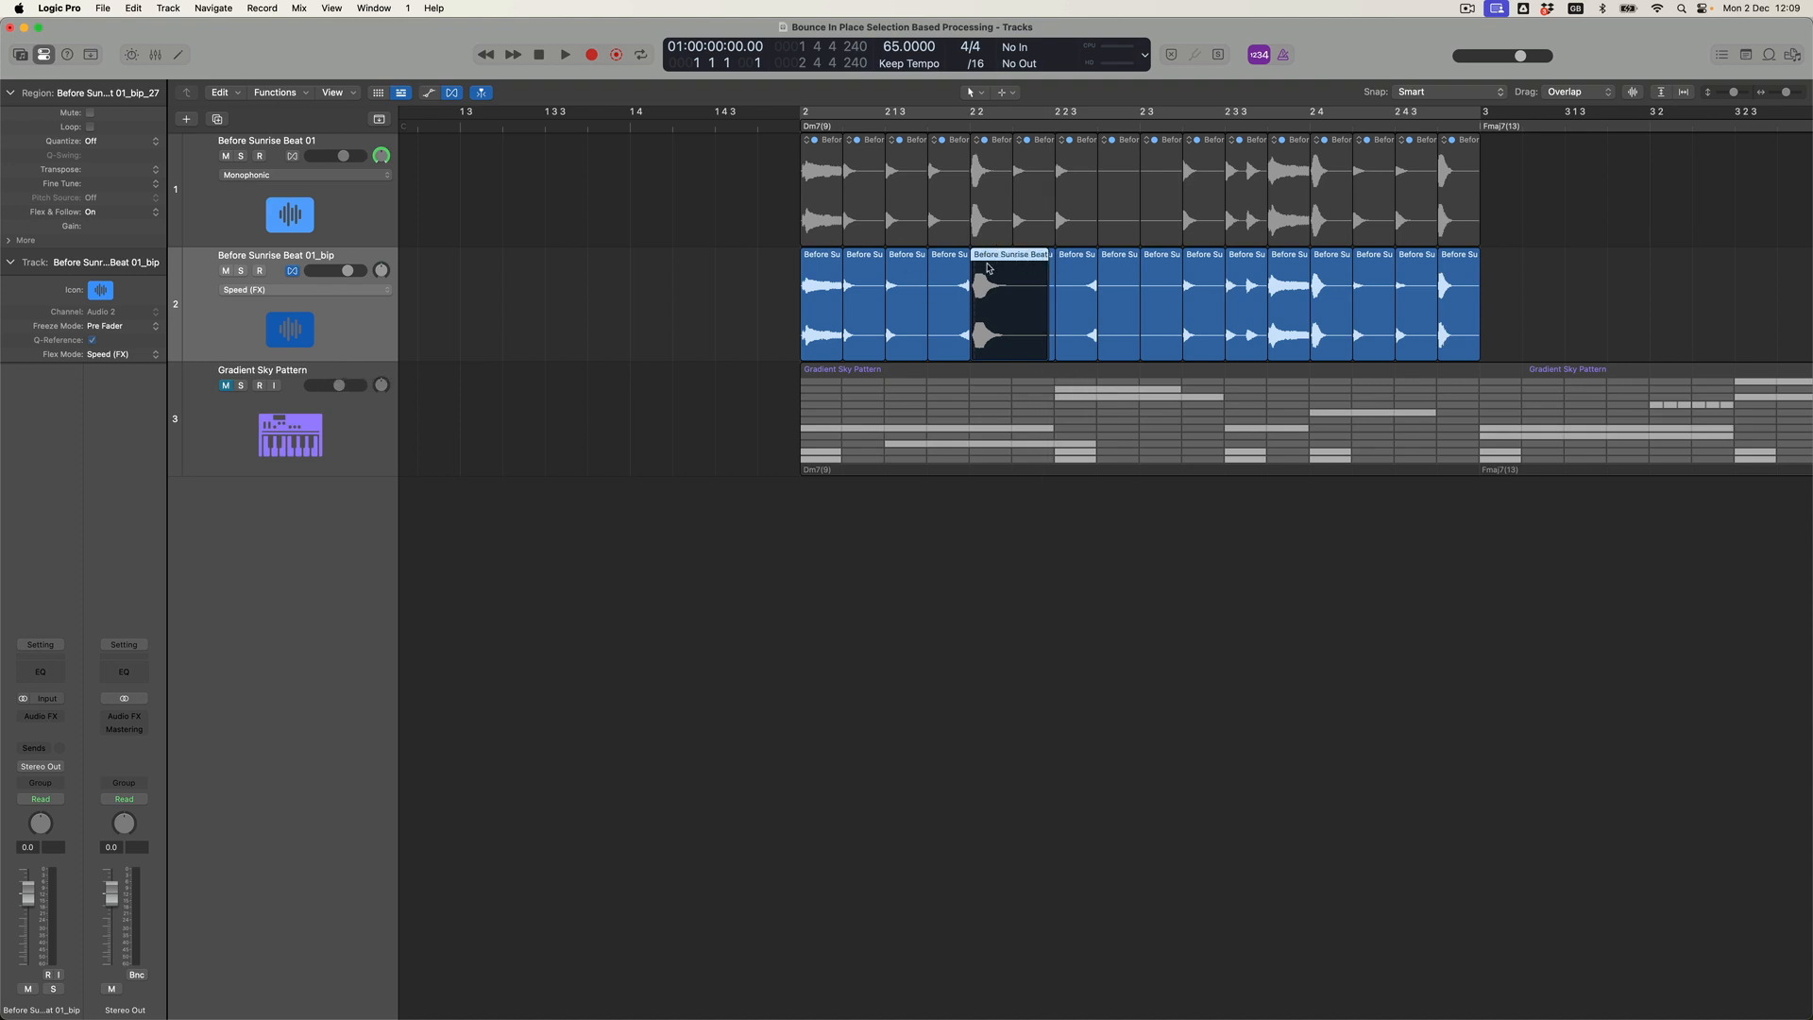
Add flex markers to the fifth bounced slice and stretch its hit up to the start of the sixth slice.
{"action": "left_click_drag", "start_coordinate": [989, 277], "coordinate": [999, 276]}
{"action": "left_click", "coordinate": [974, 288]}
{"action": "left_click", "coordinate": [985, 288]}
{"action": "left_click", "coordinate": [1009, 266]}
{"action": "mouse_move", "coordinate": [1010, 269]}
{"action": "left_mouse_down"}
{"action": "mouse_move", "coordinate": [1032, 270]}
{"action": "mouse_move", "coordinate": [1011, 268]}
{"action": "left_mouse_up"}
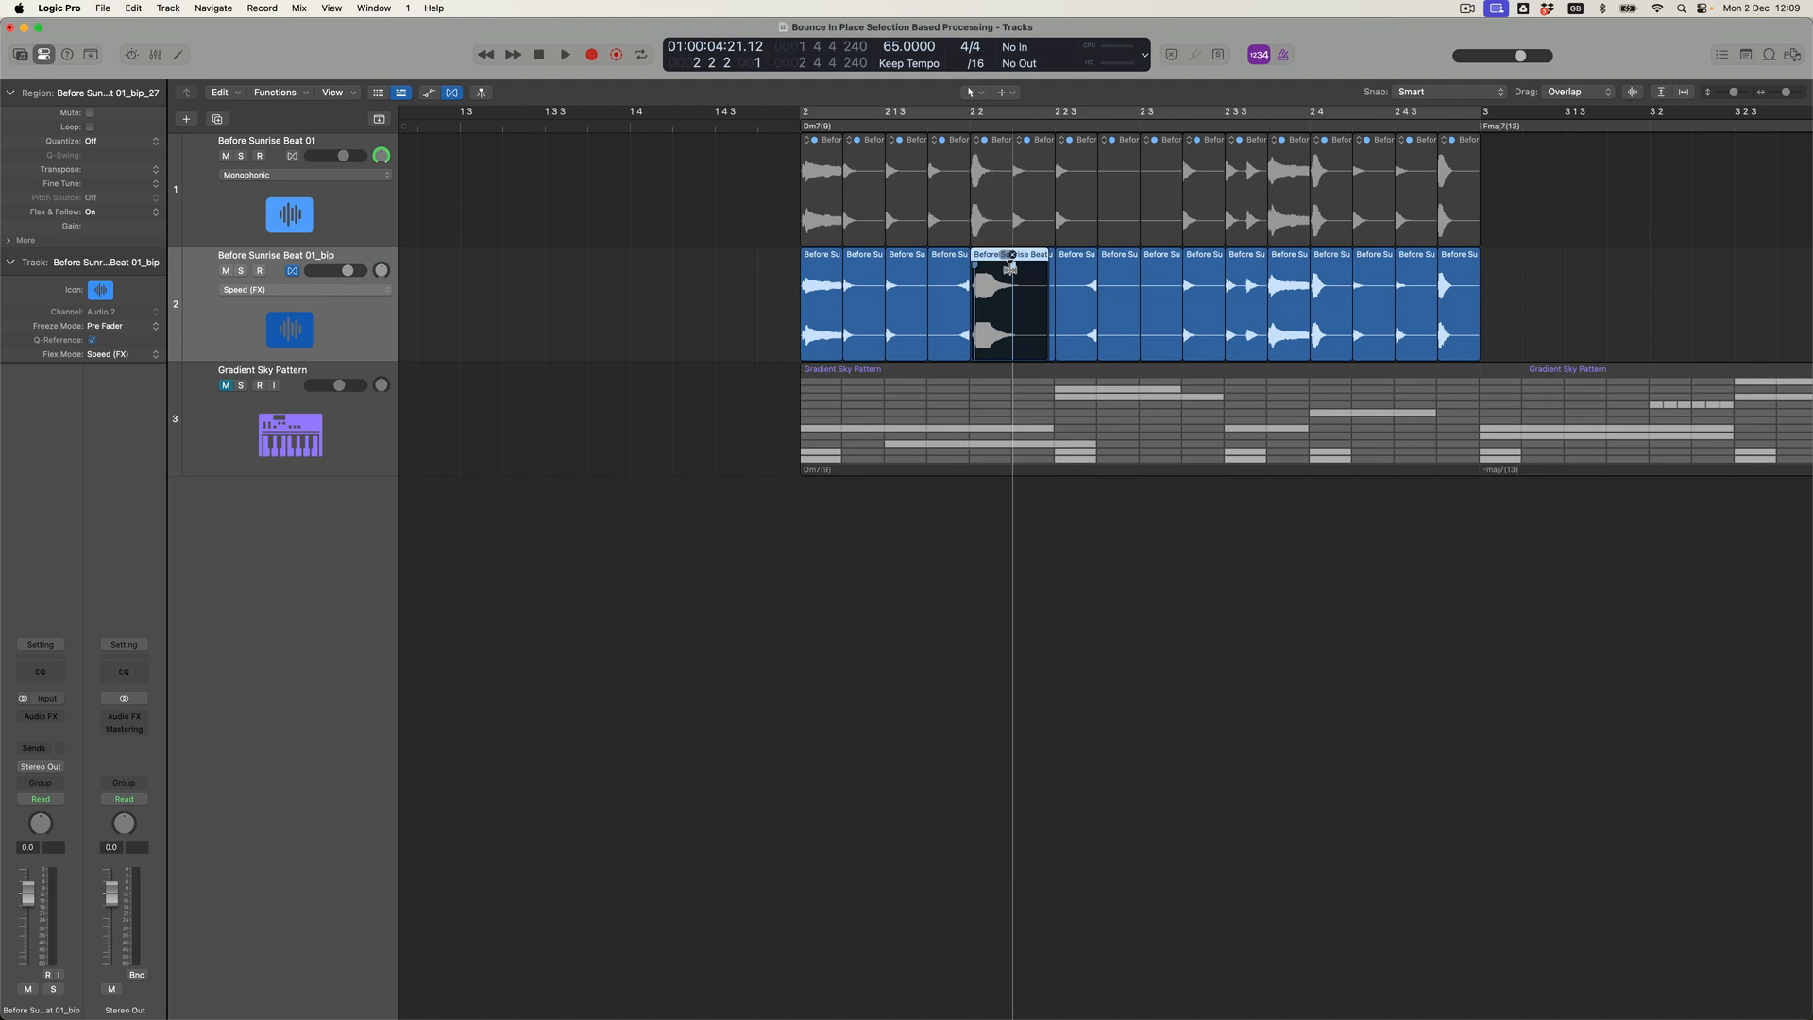
{"action": "left_click_drag", "start_coordinate": [1011, 268], "coordinate": [1011, 268]}
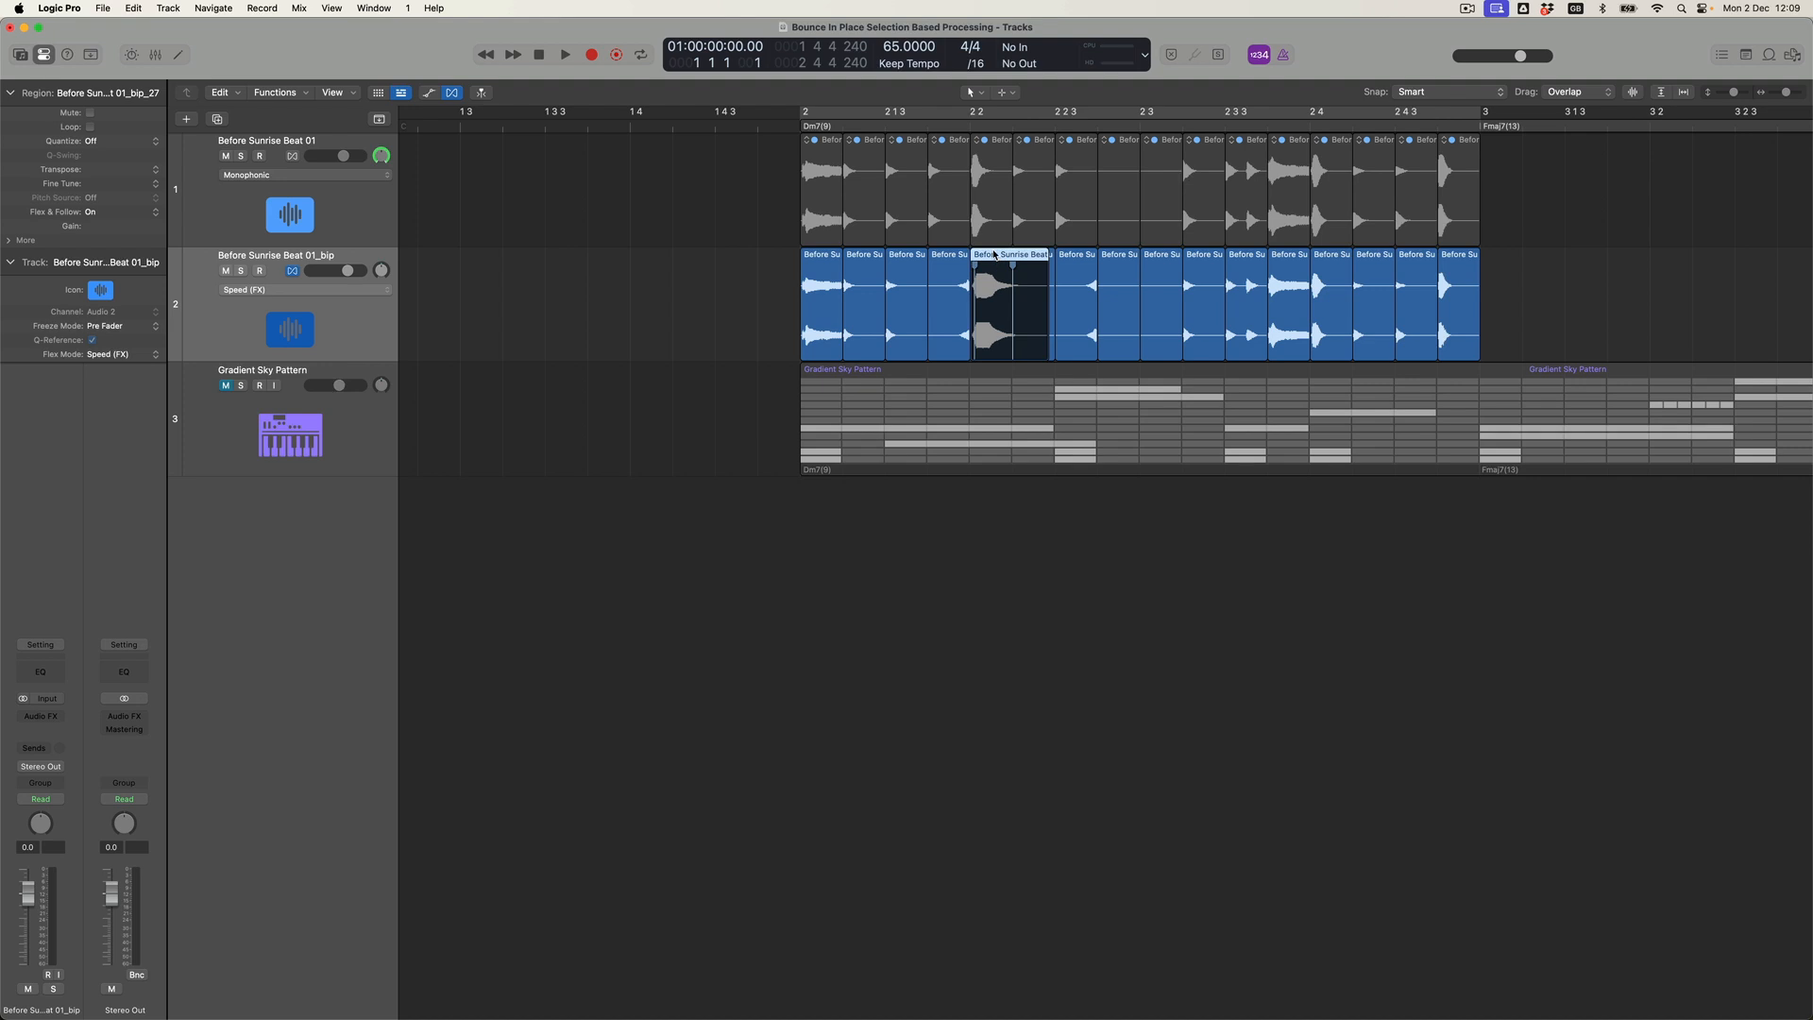
Trim the end of the fifth bounced slice to the next region.
{"action": "right_click", "coordinate": [993, 254]}
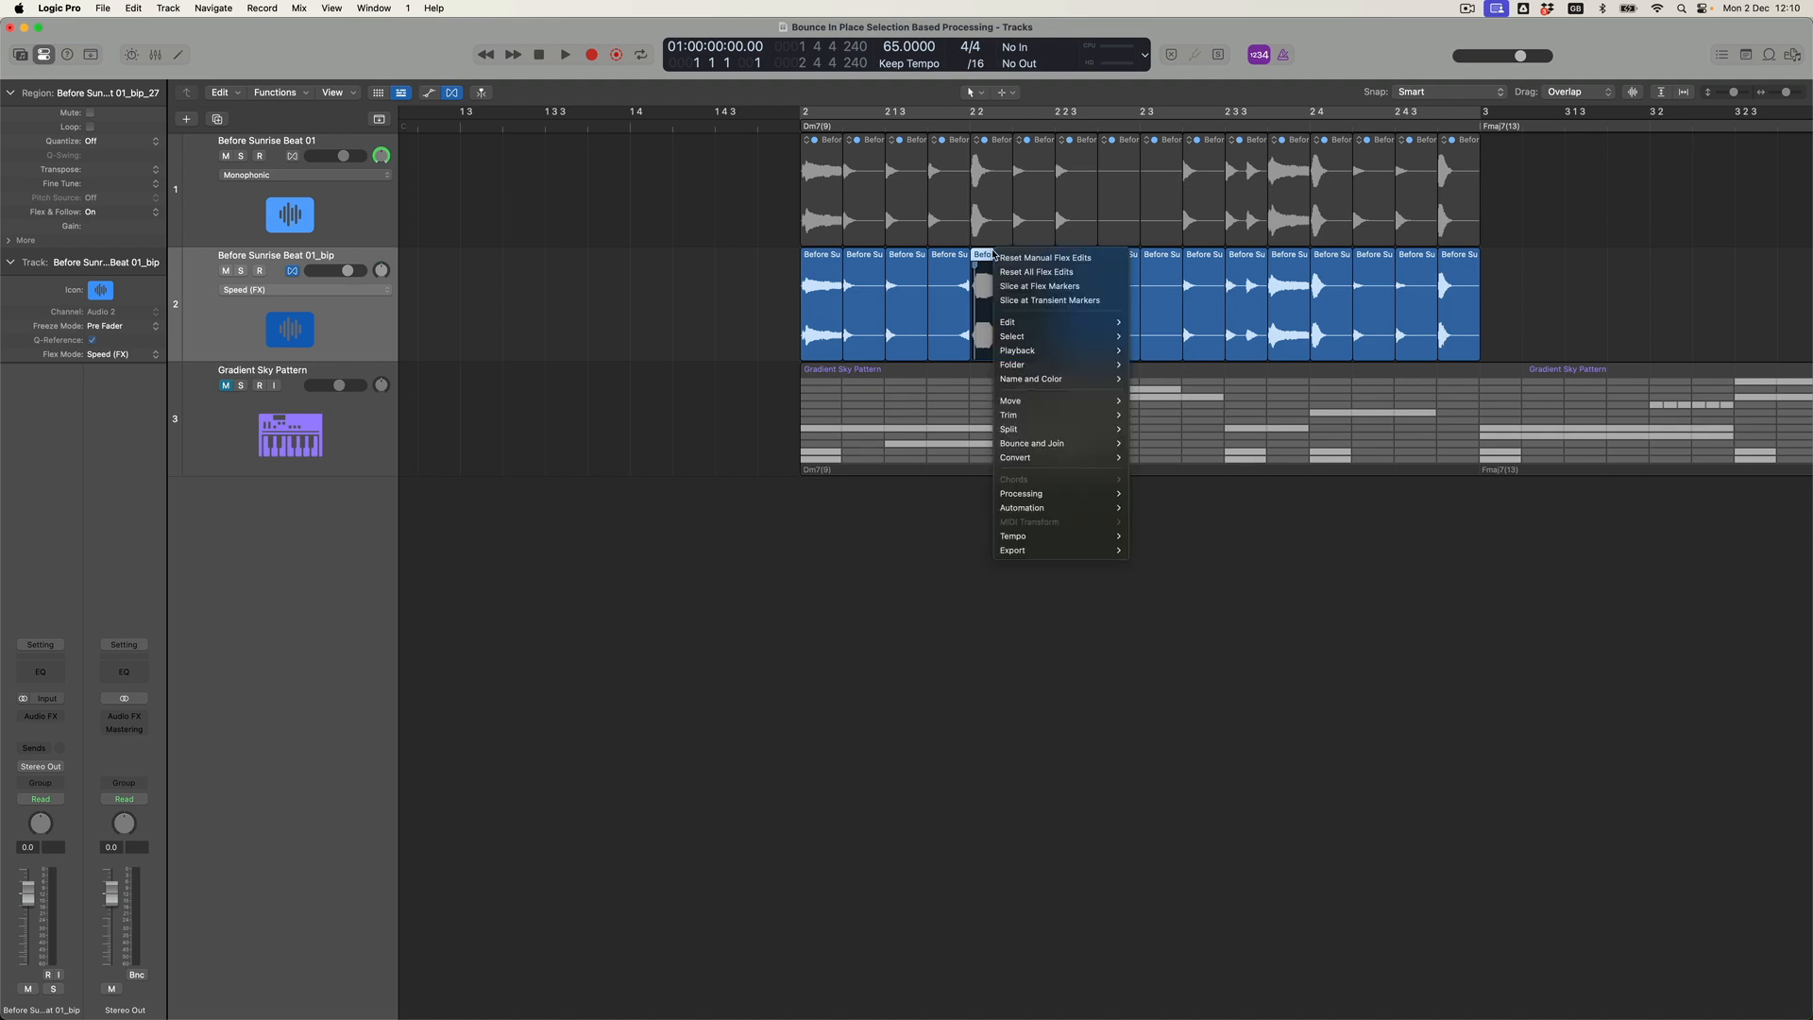
{"action": "mouse_move", "coordinate": [1011, 416]}
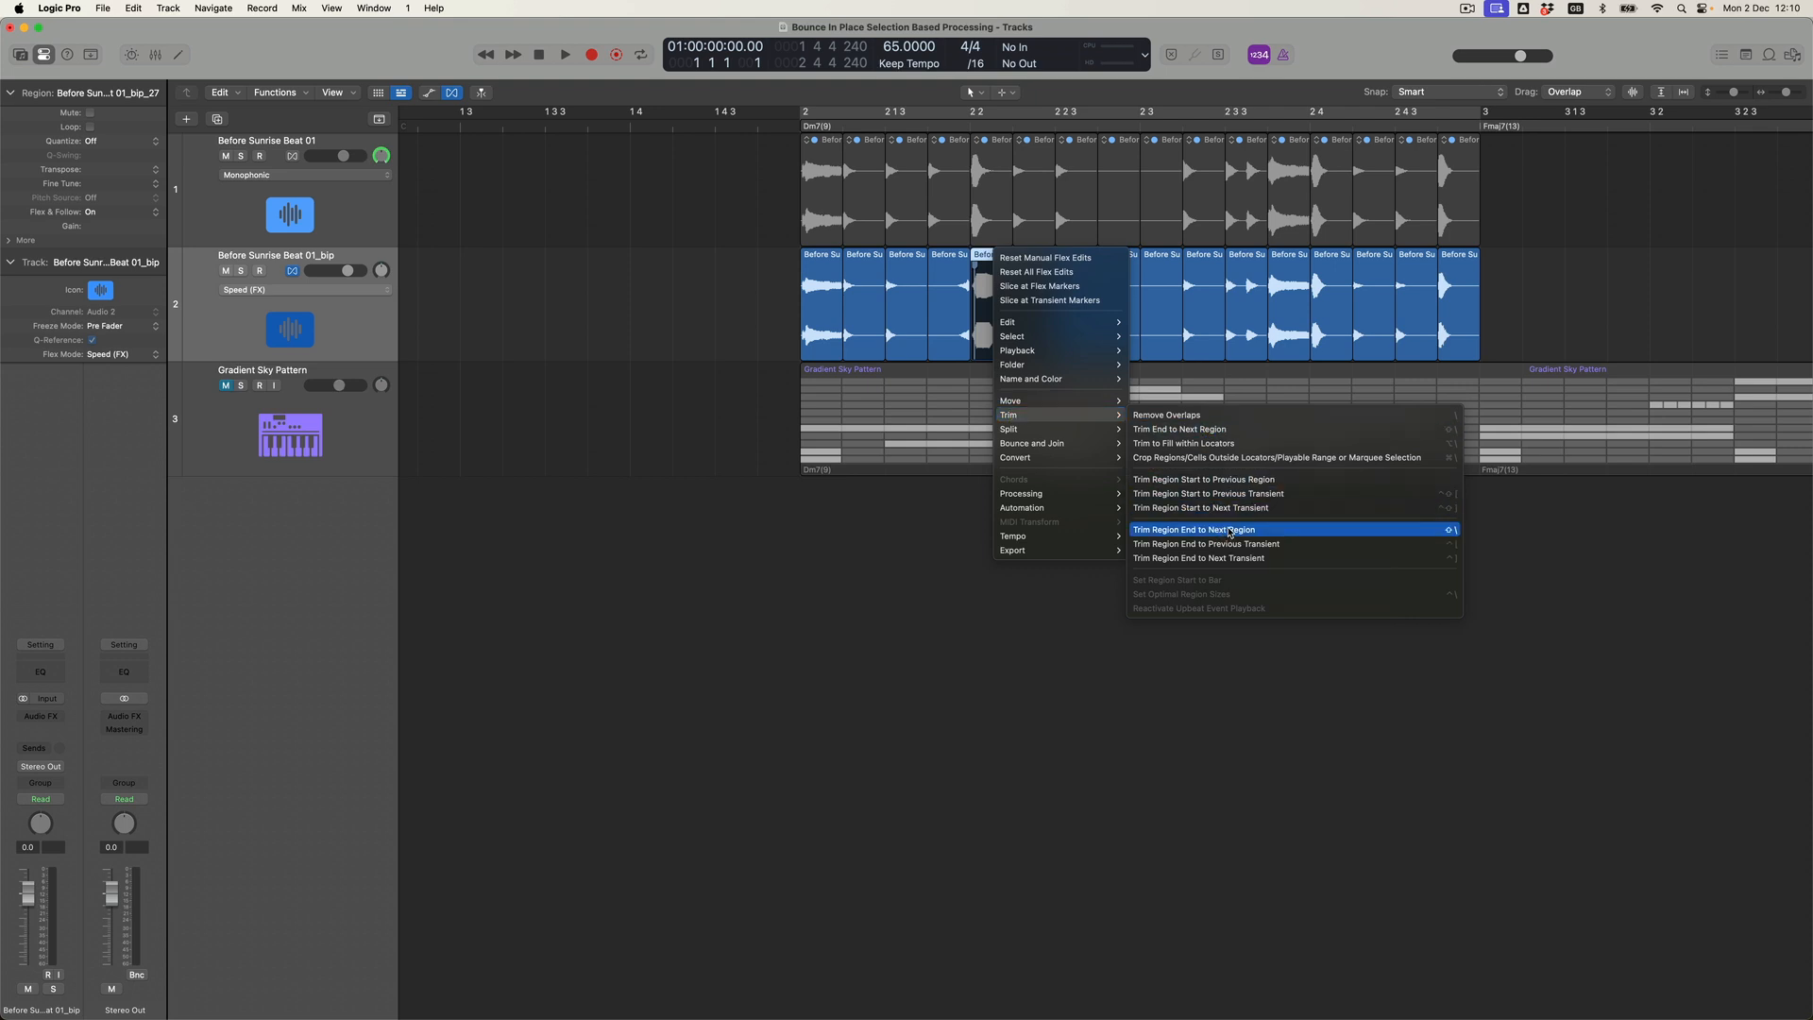
{"action": "left_click", "coordinate": [1225, 531]}
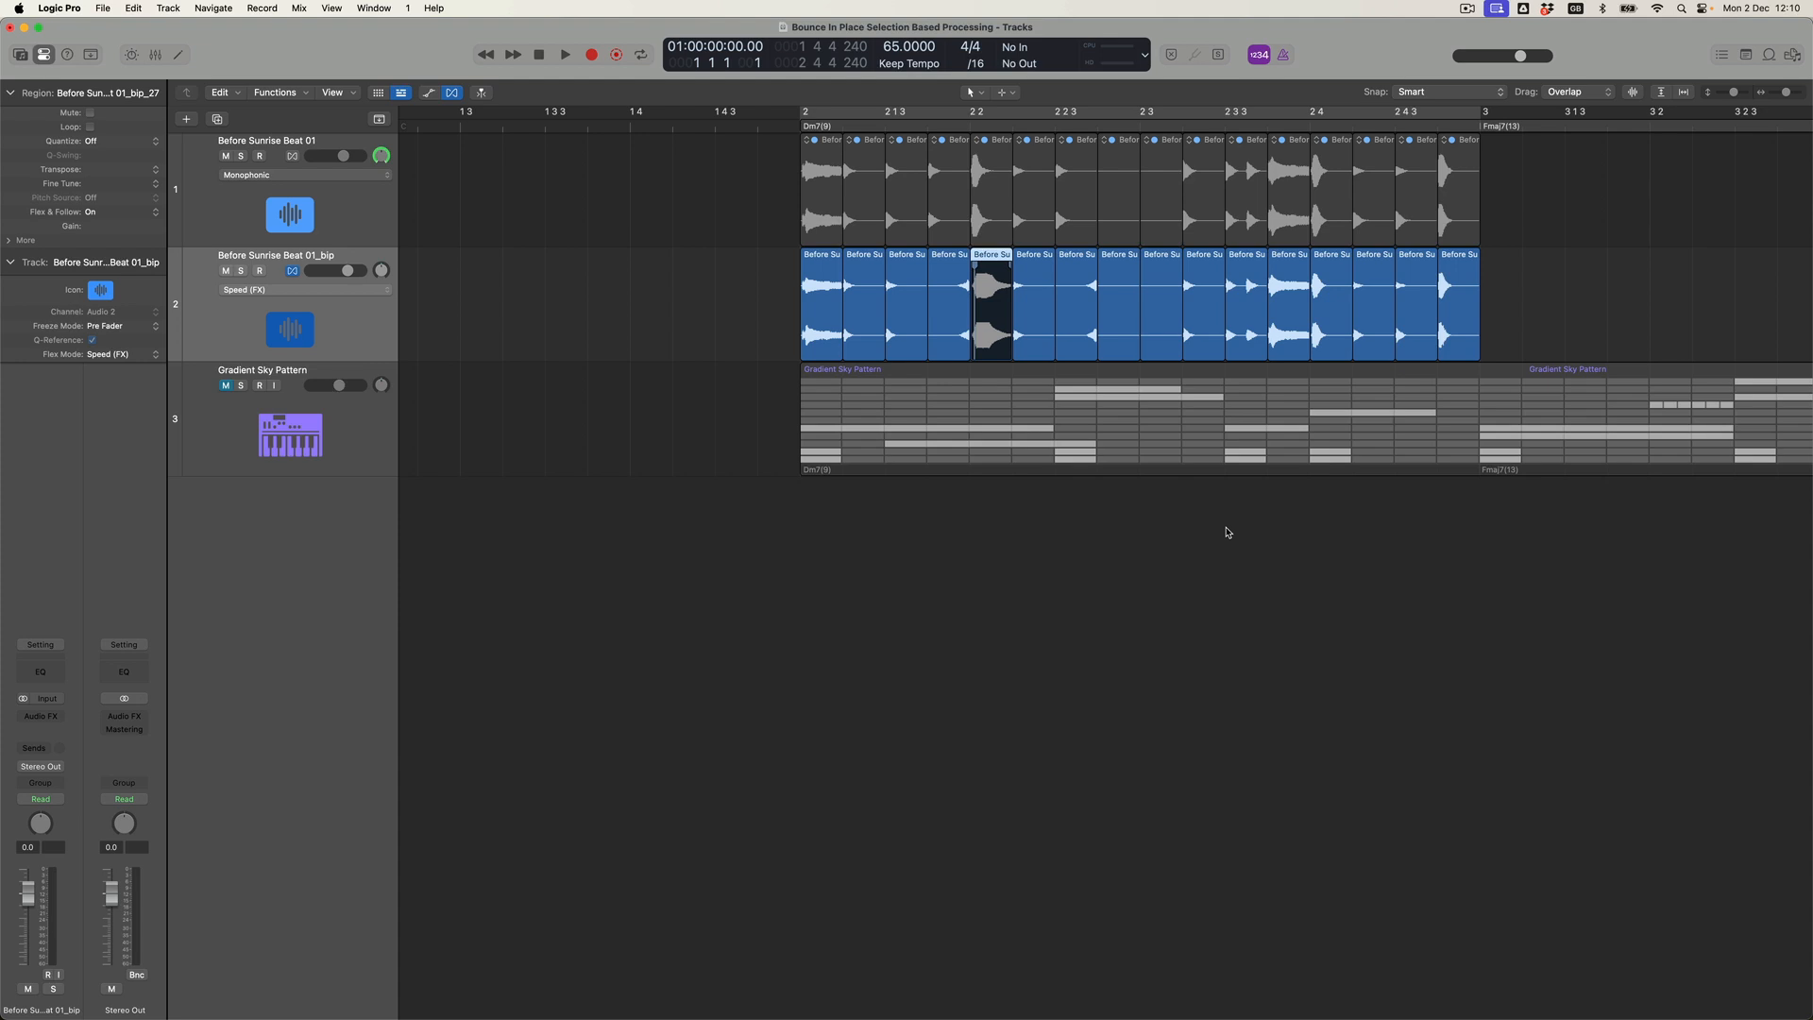
Set Flex & Follow to On for the fourteenth bounced slice and flex-stretch its hit toward the start of the fifteenth slice.
{"action": "left_click", "coordinate": [1370, 256]}
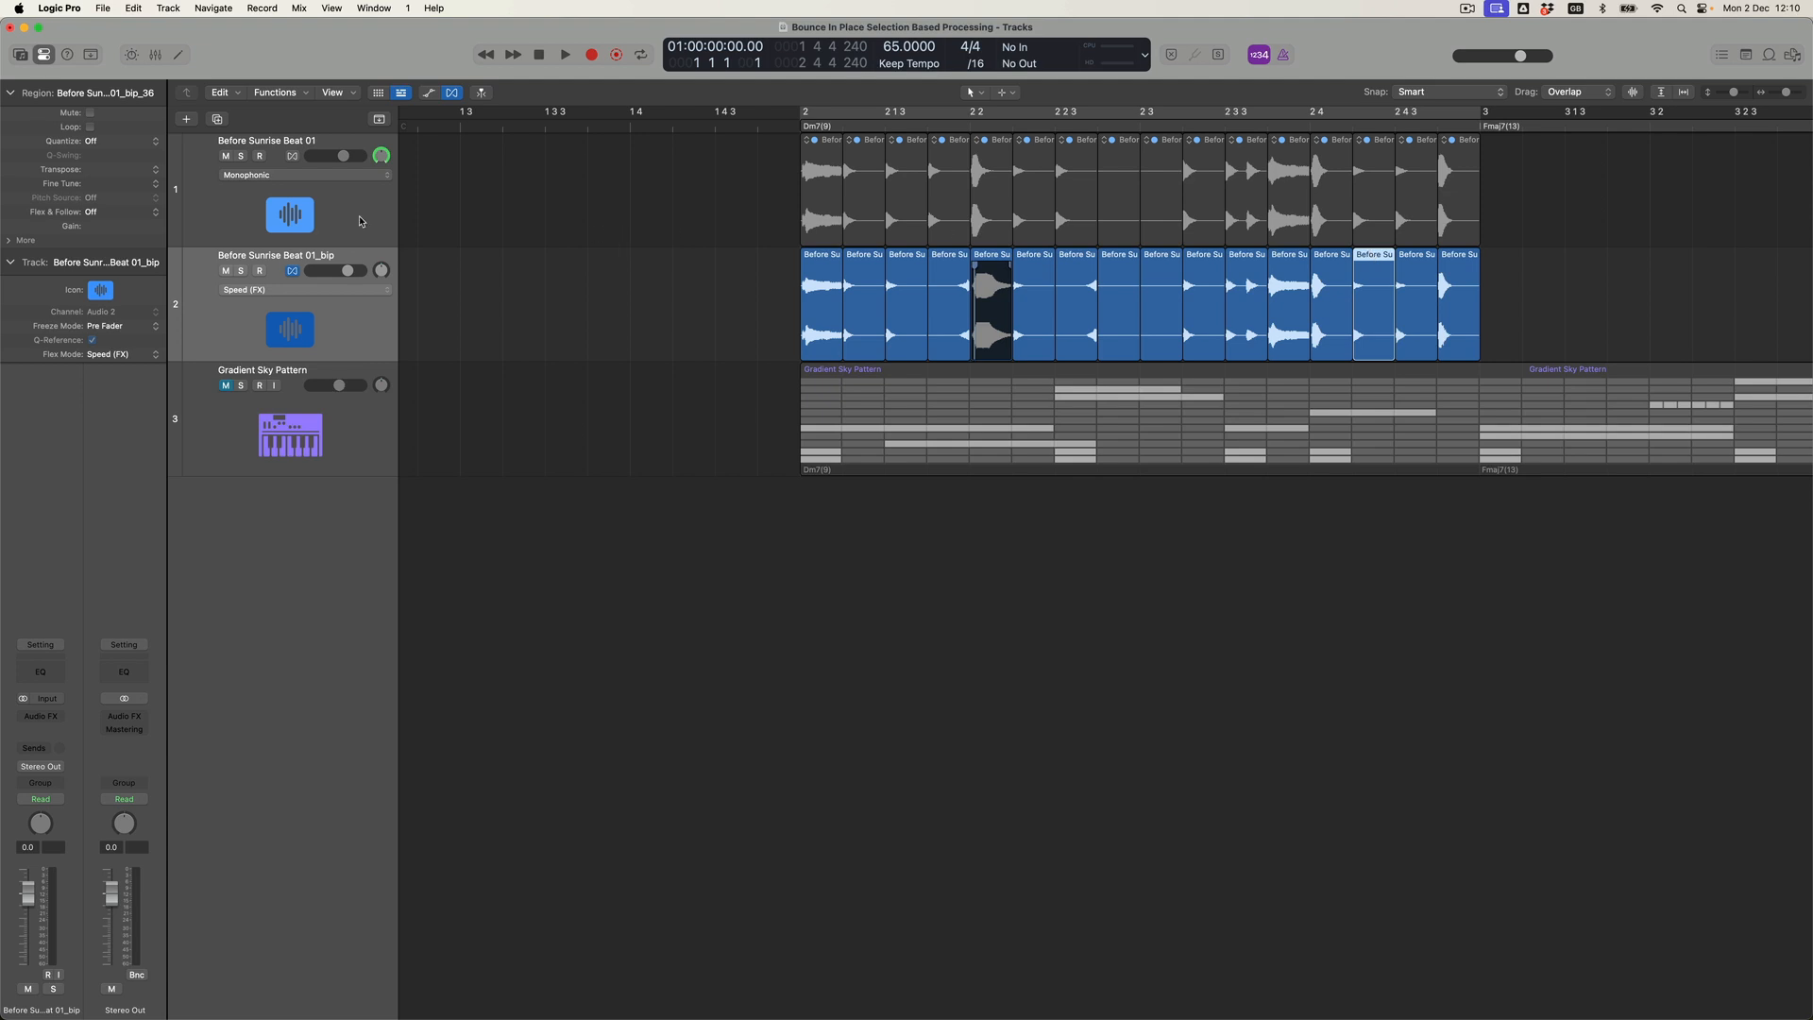
{"action": "left_click", "coordinate": [107, 212]}
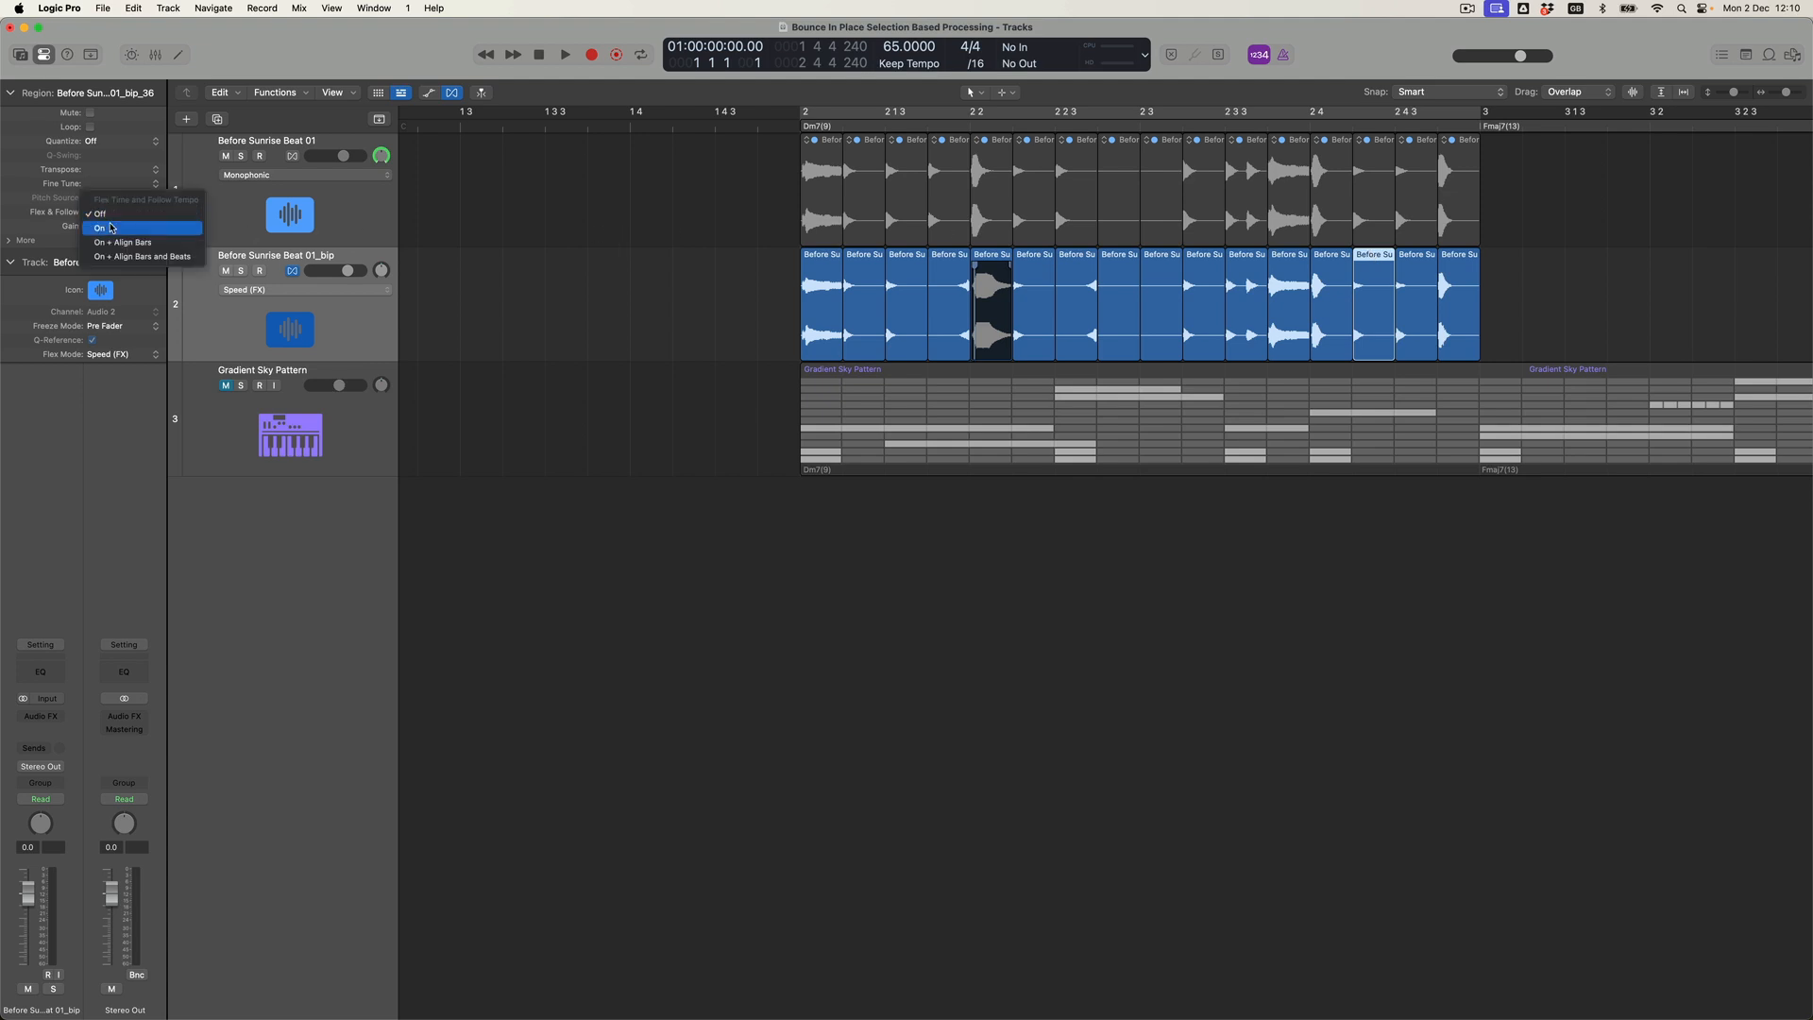
{"action": "left_click", "coordinate": [111, 228]}
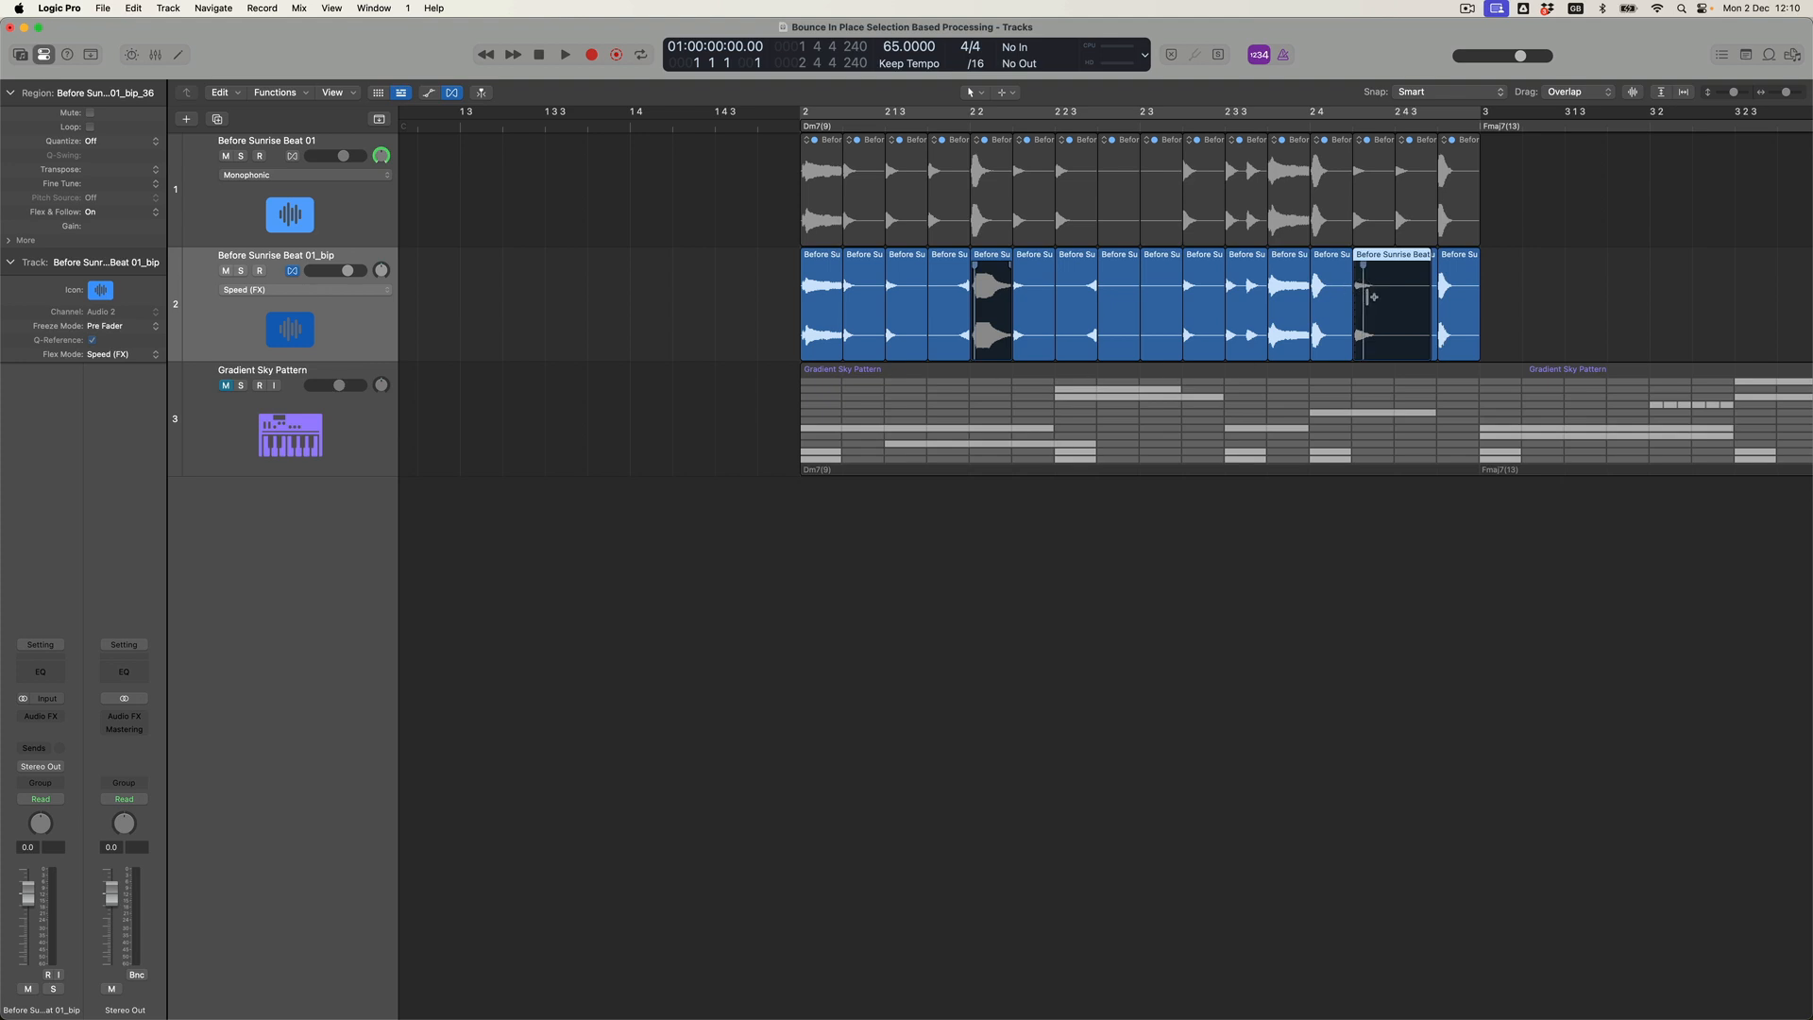
{"action": "left_click_drag", "start_coordinate": [1364, 268], "coordinate": [1388, 268]}
Trim the end of the fourteenth bounced slice to the next region.
{"action": "right_click", "coordinate": [1371, 255]}
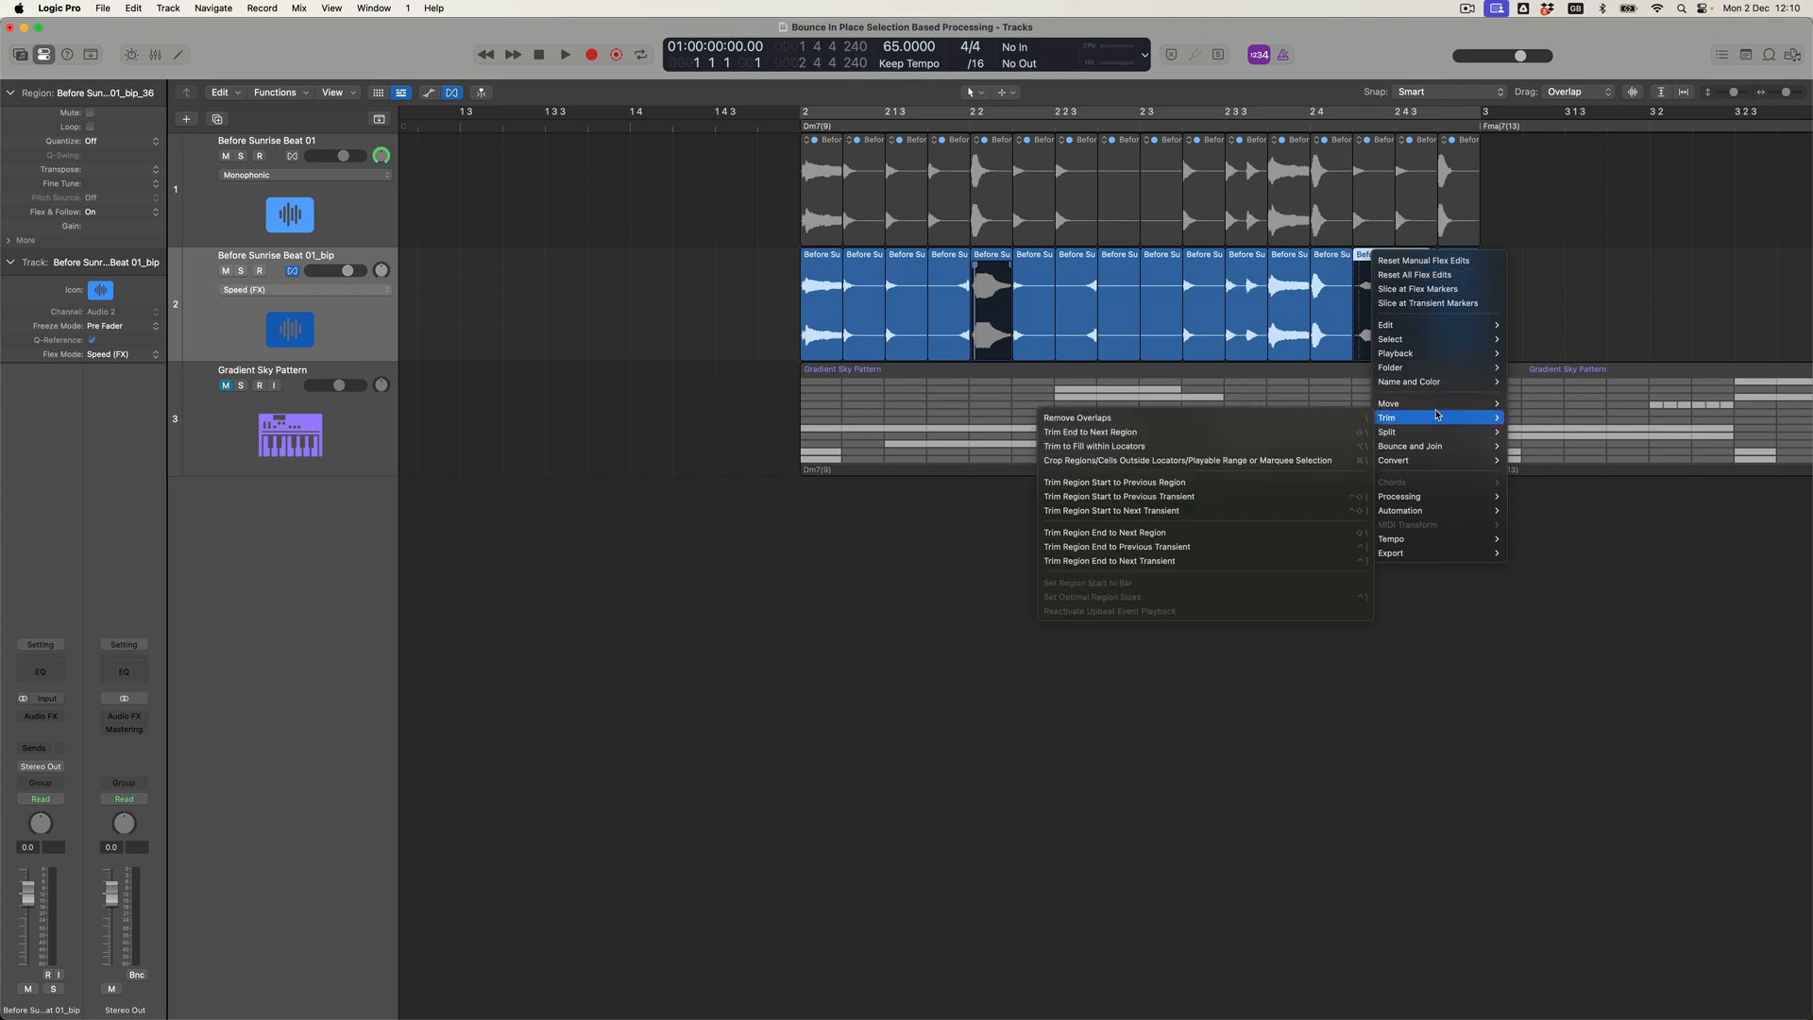
{"action": "mouse_move", "coordinate": [1427, 418]}
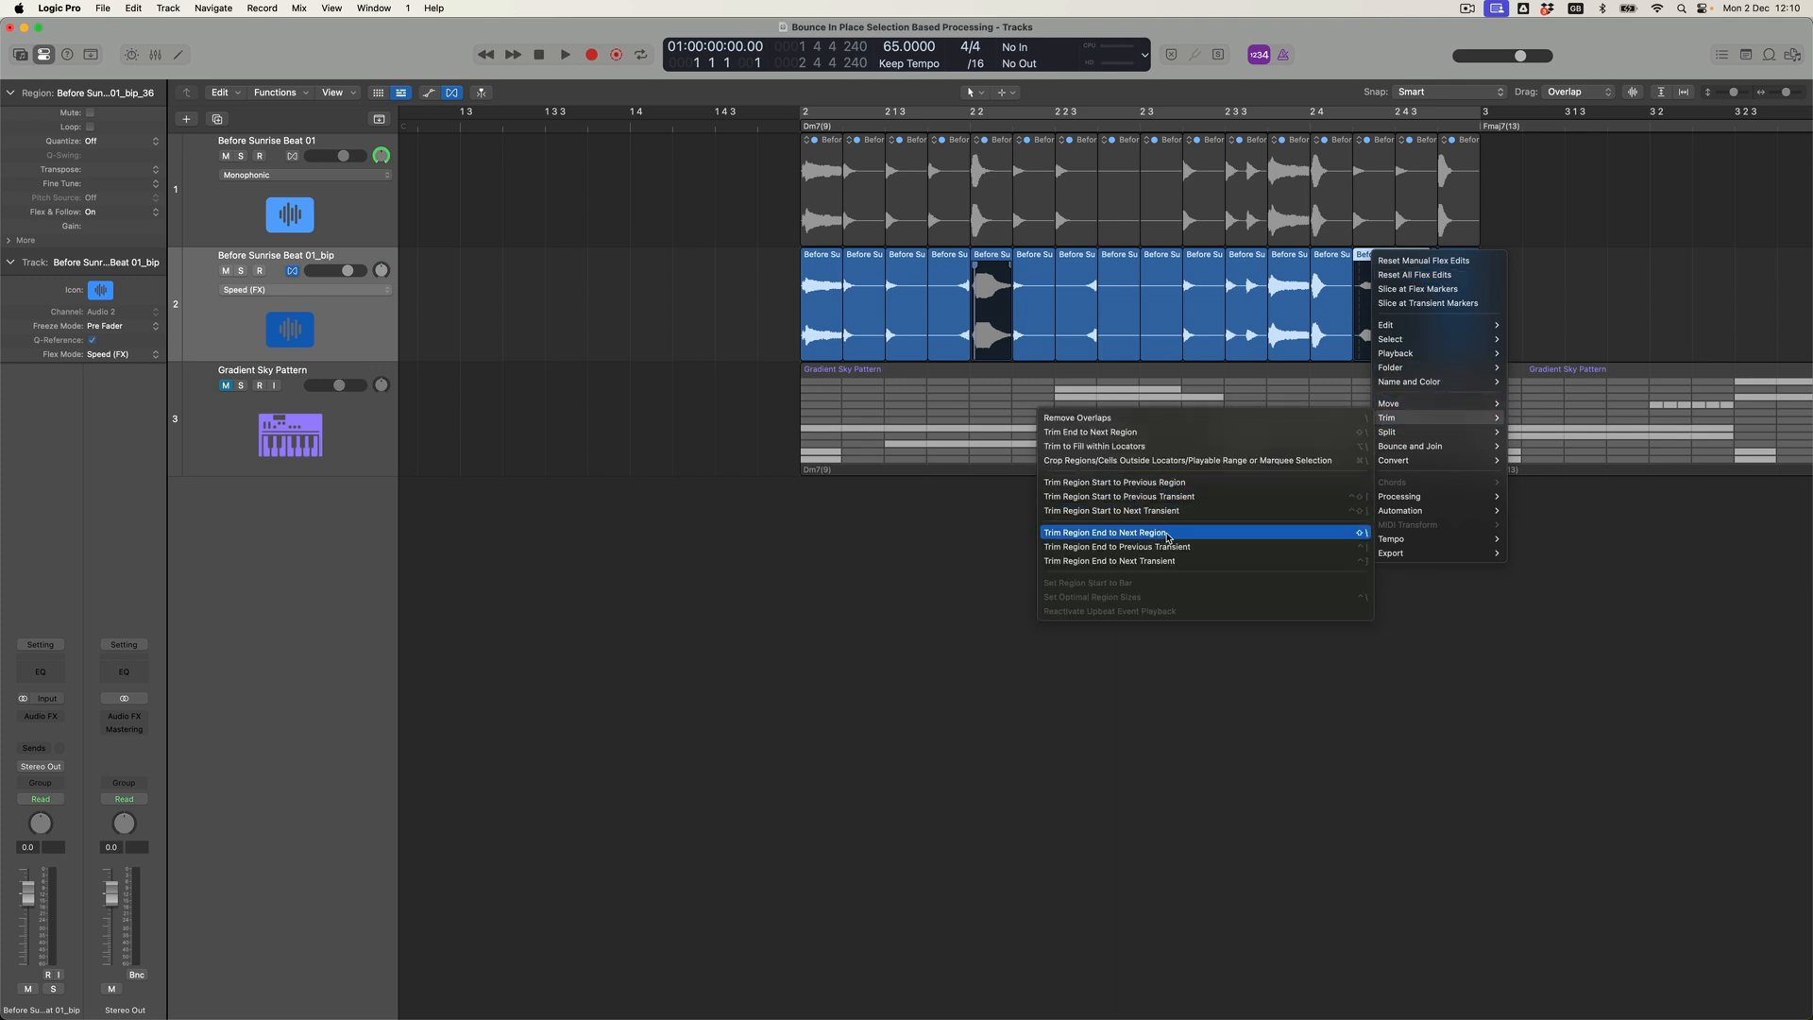
{"action": "left_click", "coordinate": [1168, 535]}
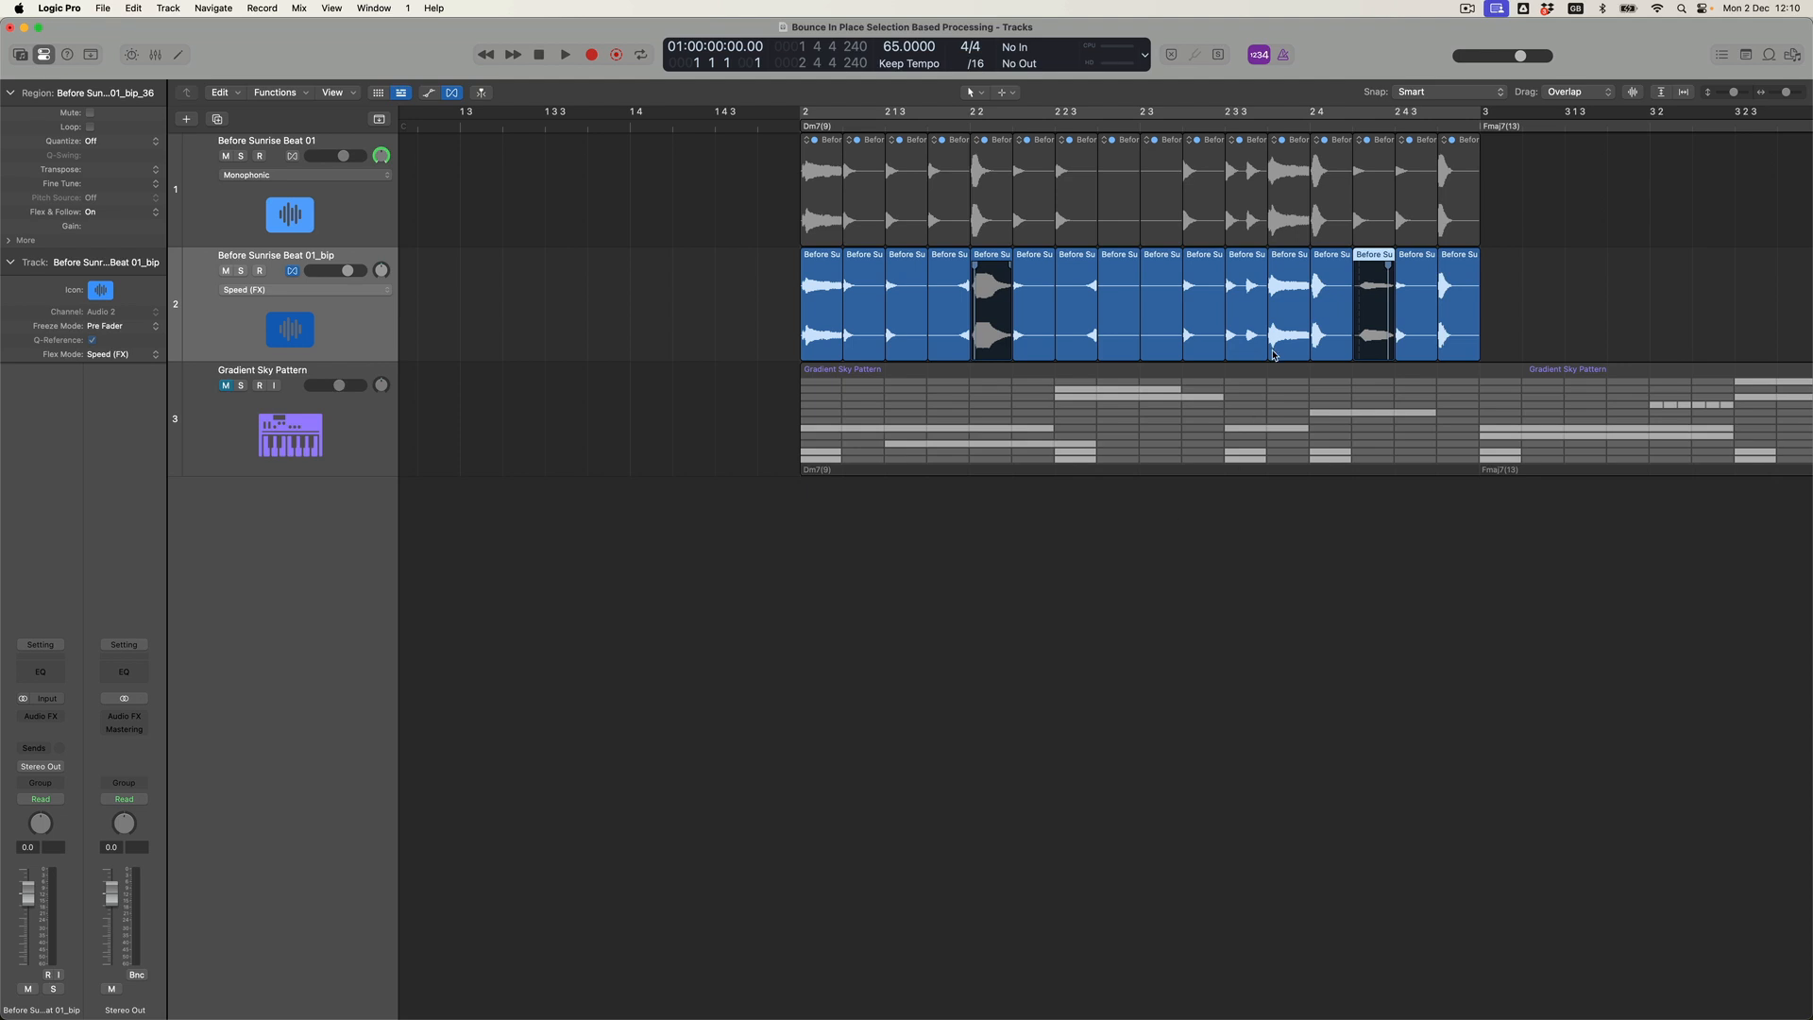
Reverse the audio file of the eleventh slice, the one with two hits, on the bounced track.
{"action": "left_click", "coordinate": [1258, 301]}
{"action": "double_click", "coordinate": [1238, 260]}
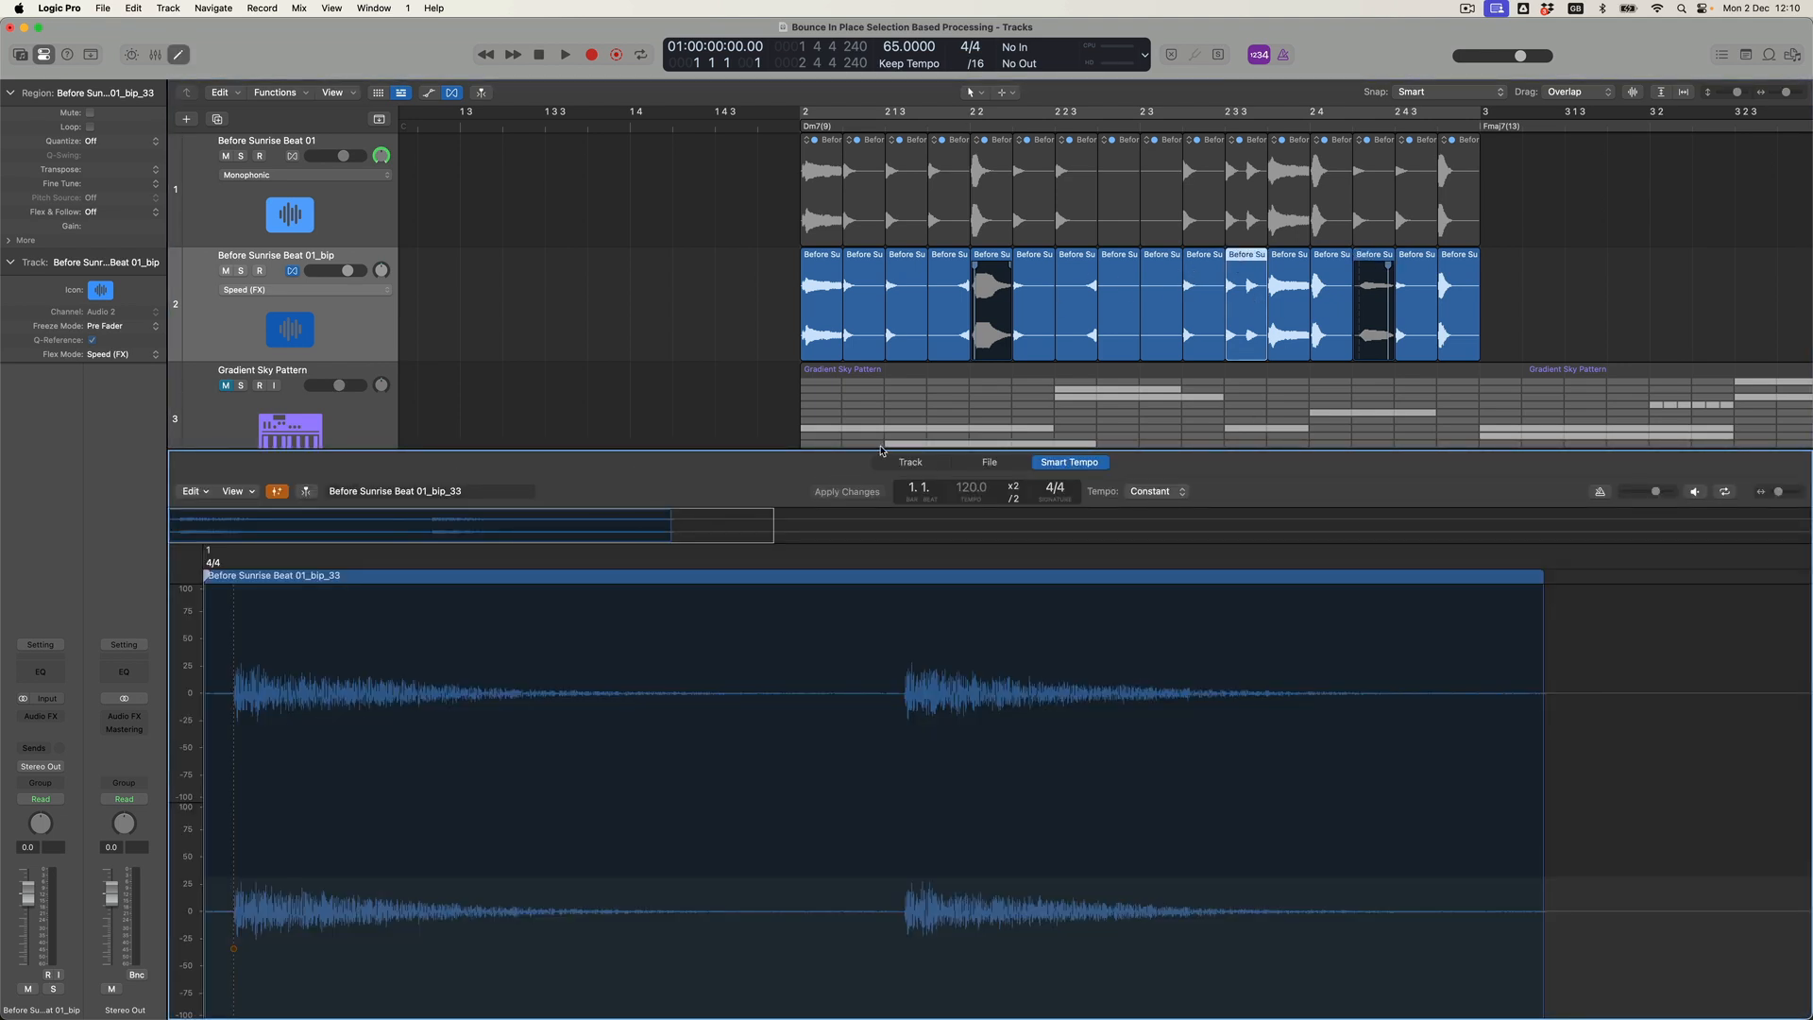
{"action": "left_click", "coordinate": [992, 465]}
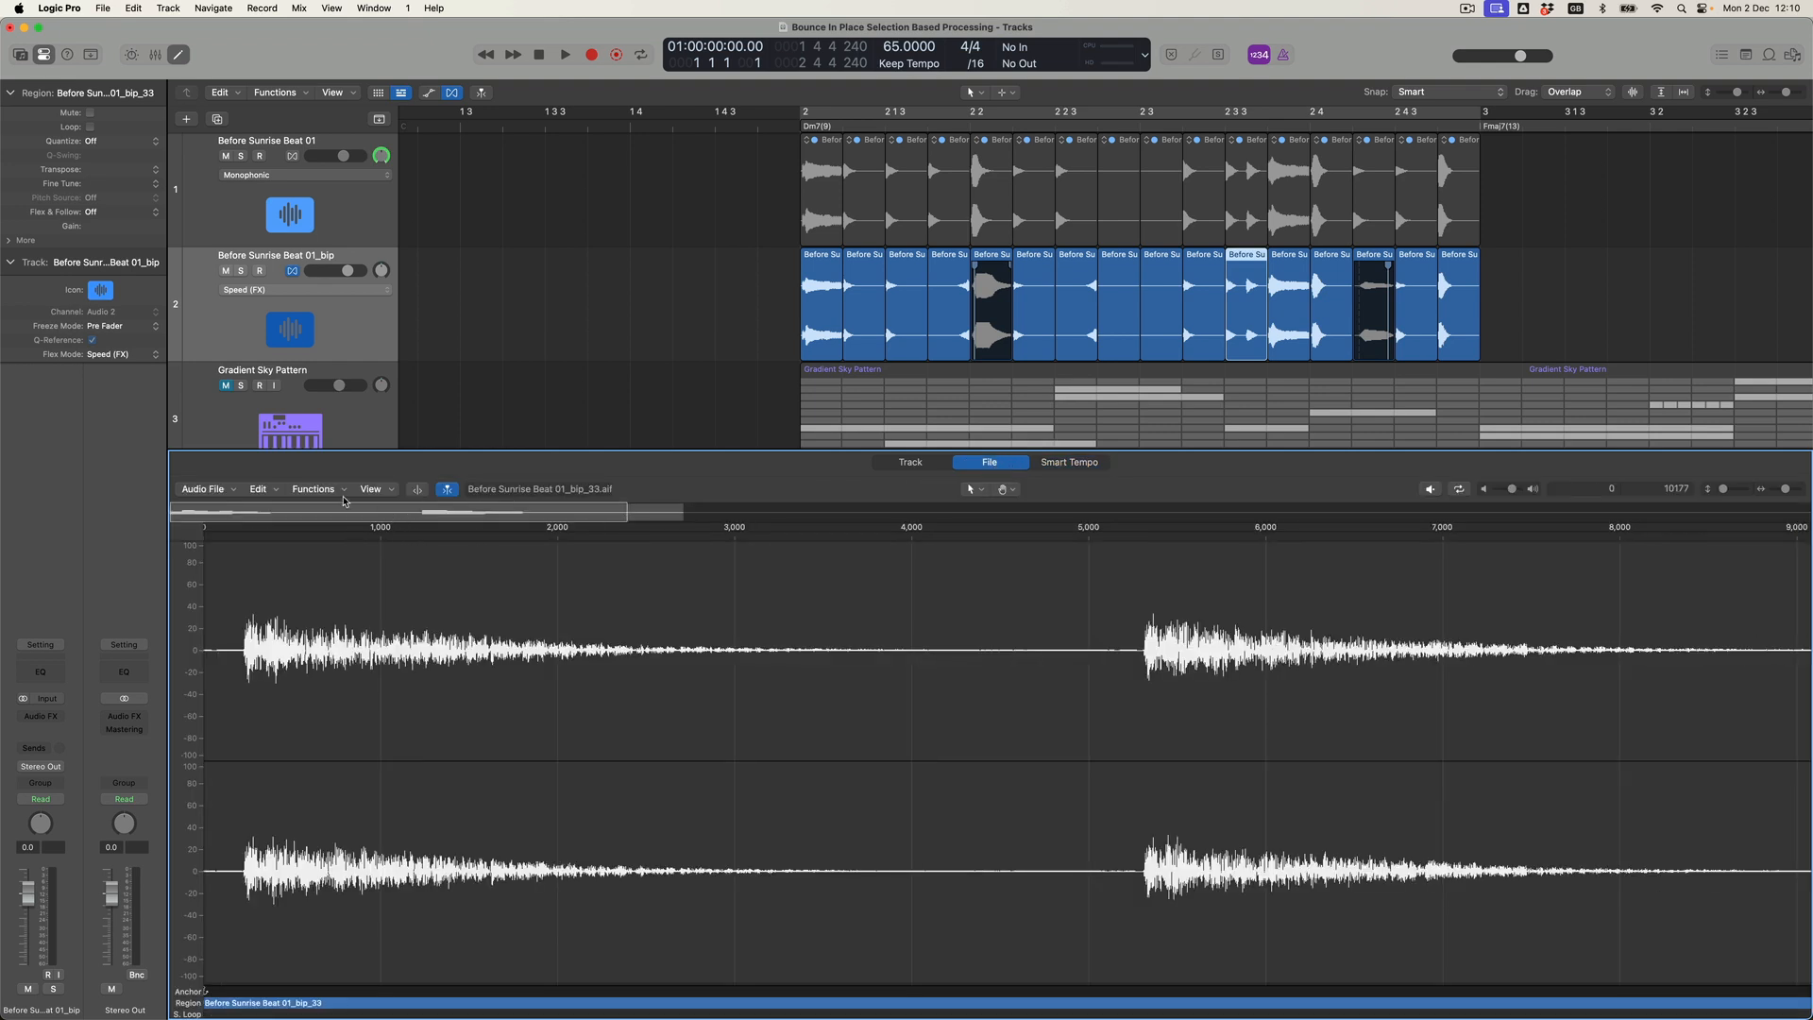
{"action": "left_click", "coordinate": [315, 489]}
{"action": "left_click", "coordinate": [333, 592]}
Set the cycle range from bar 2 to bar 3 over the sliced loop and start playback.
{"action": "left_click_drag", "start_coordinate": [809, 115], "coordinate": [1471, 219]}
{"action": "key", "text": "space"}
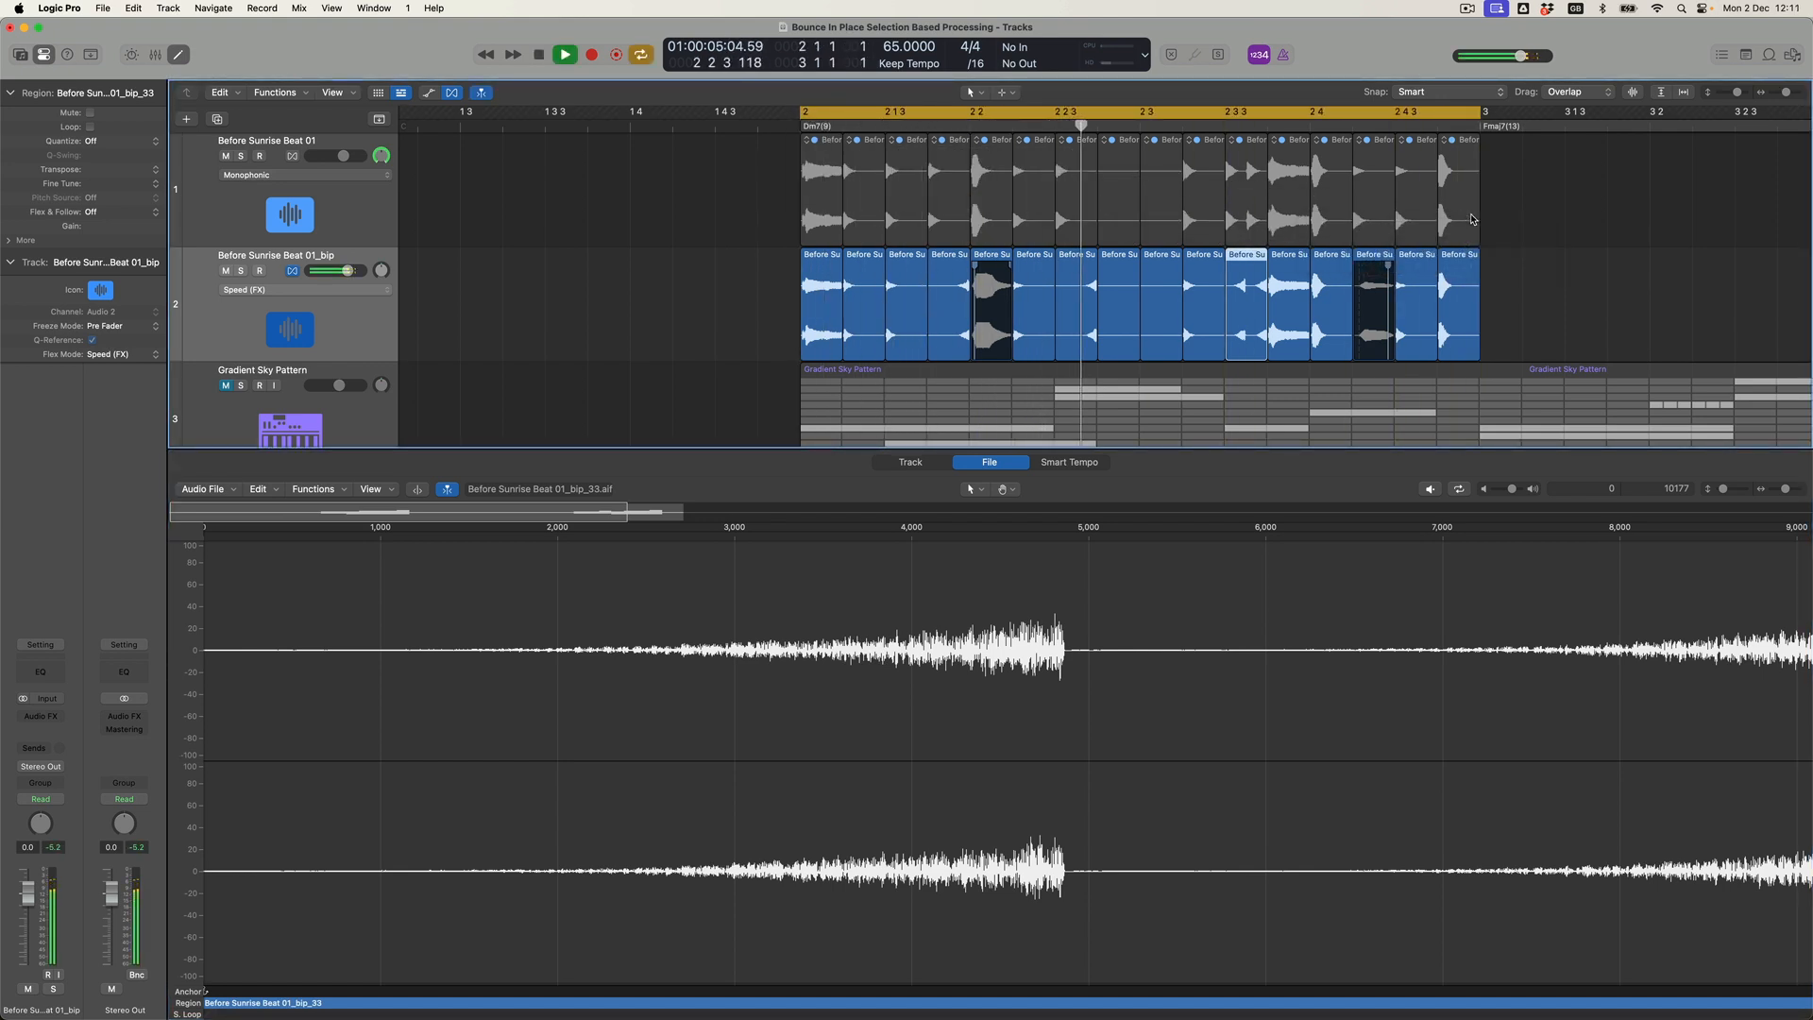